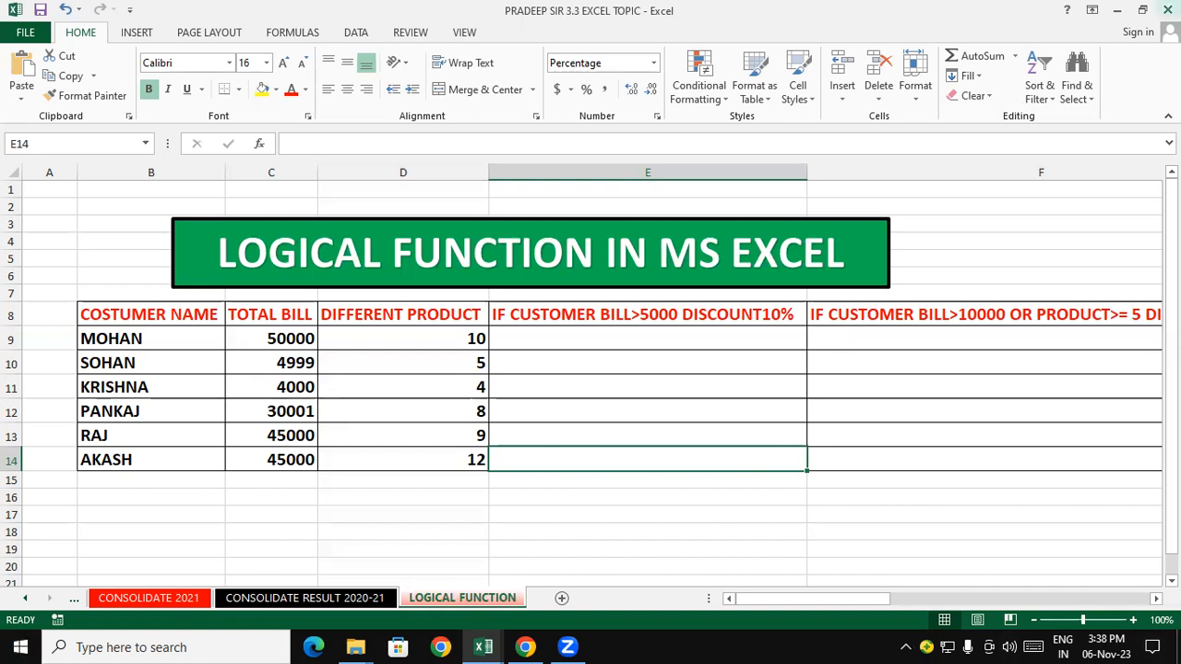
- Enter the formula =IF(C9>5000,"10%","0%") in cell E9 for the first customer's discount
click(628, 339)
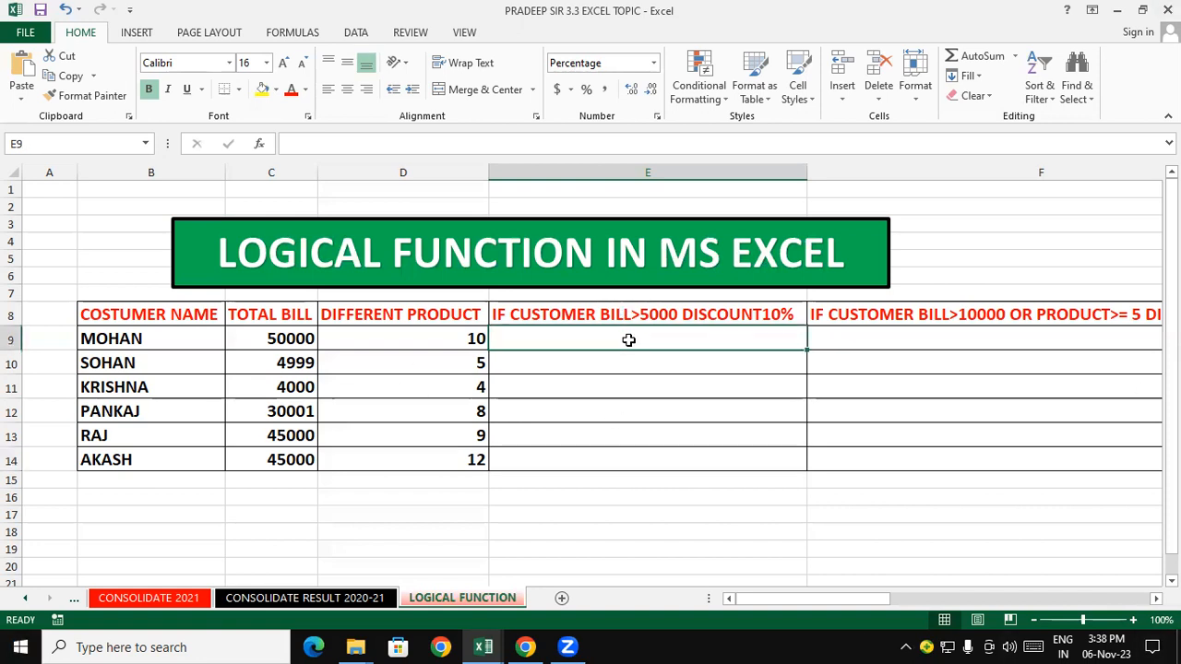
text(=)
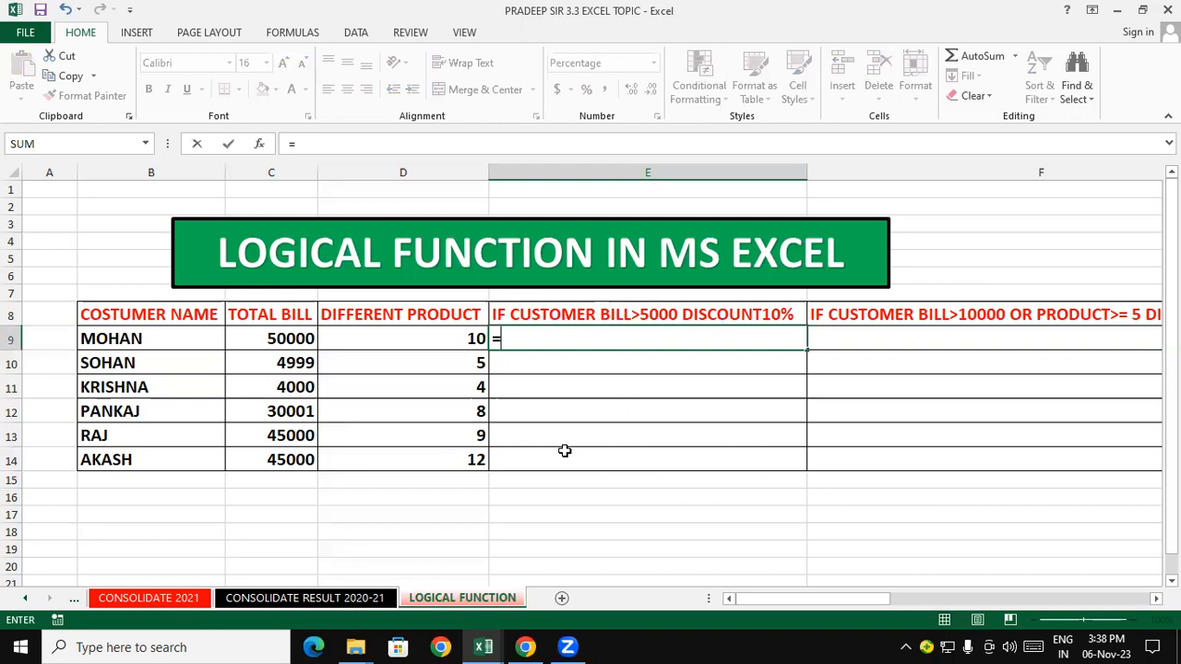
click(289, 338)
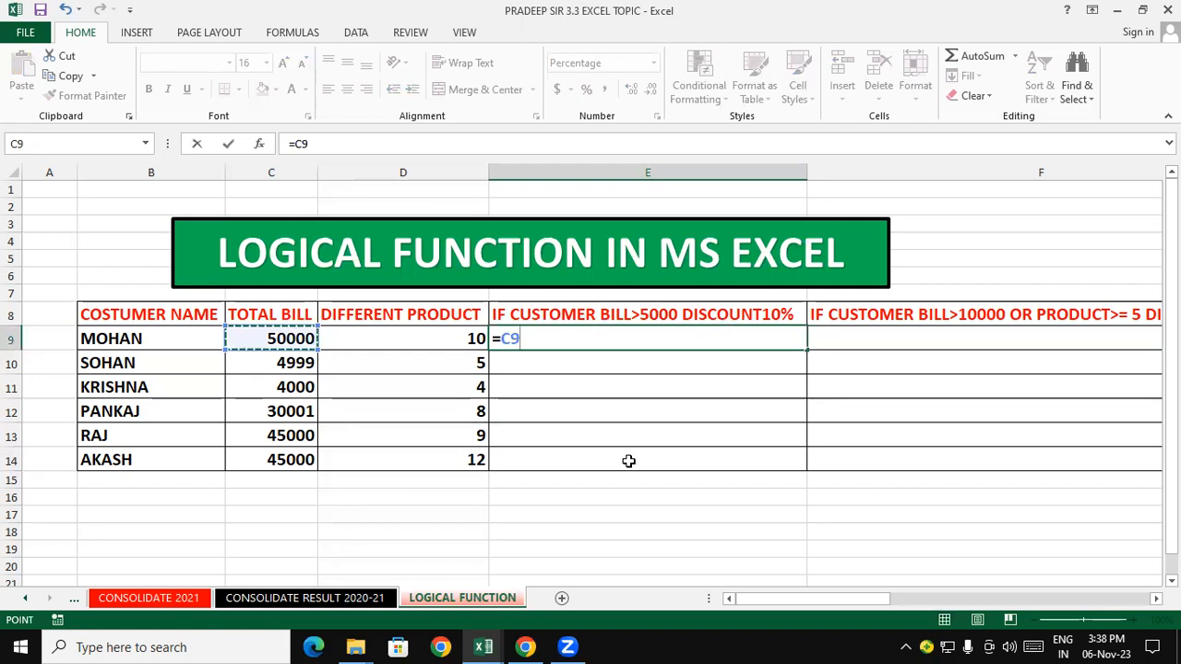
text(>)
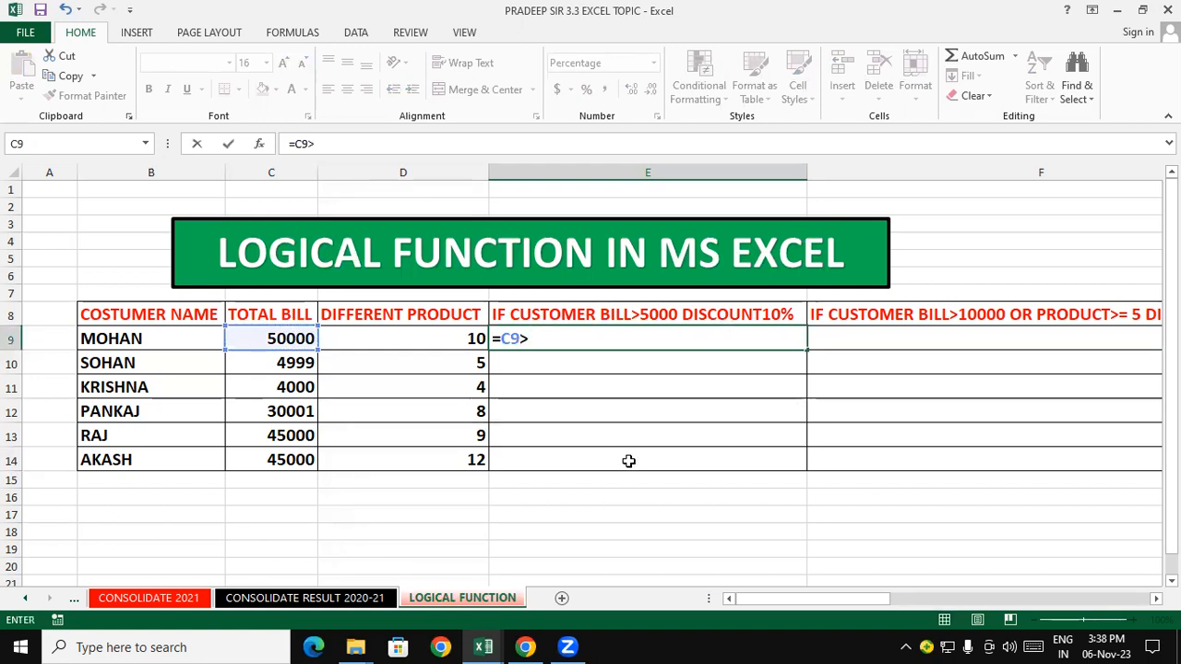
text(500)
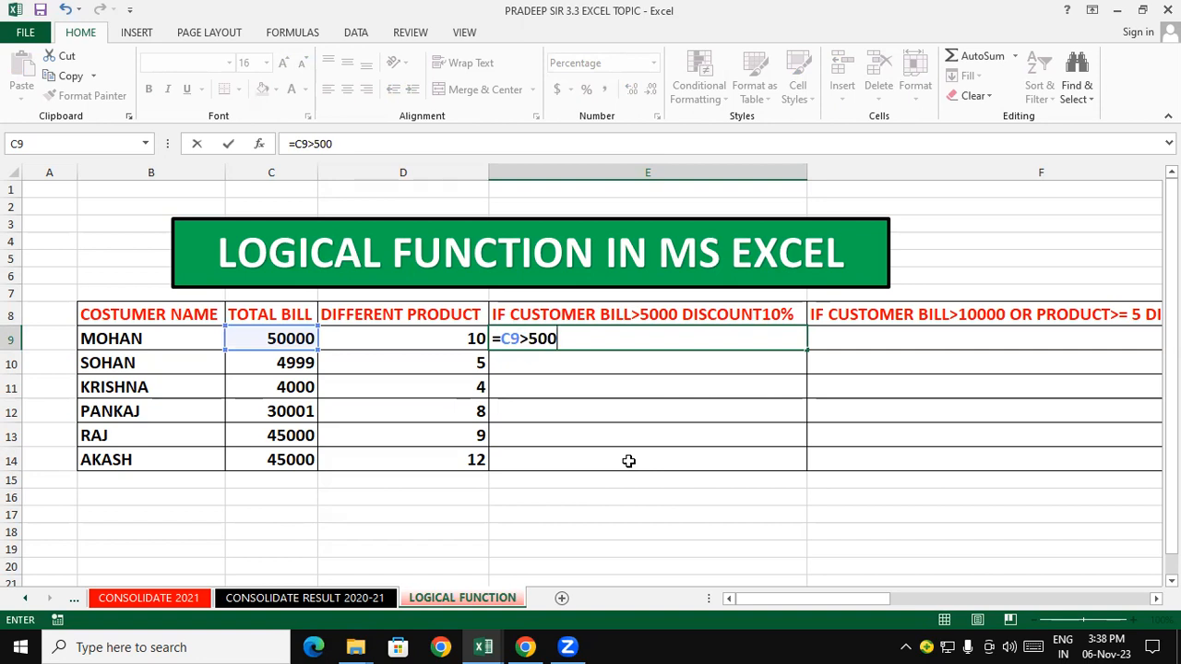
text(0,"10%)
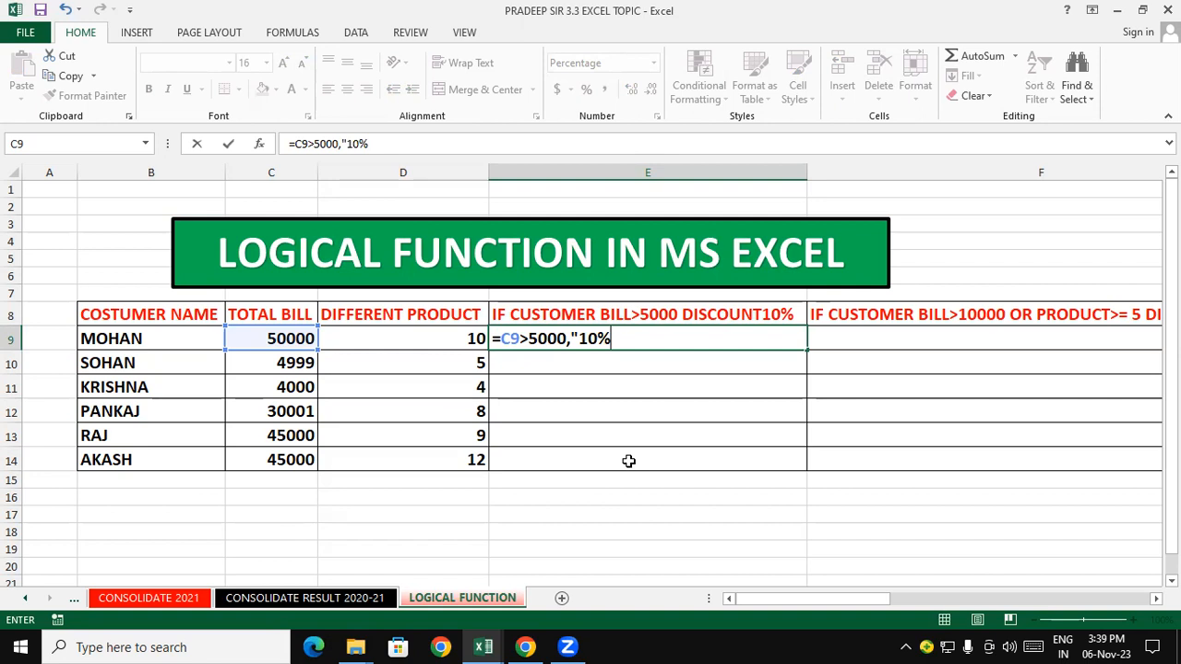
text(","0%"))
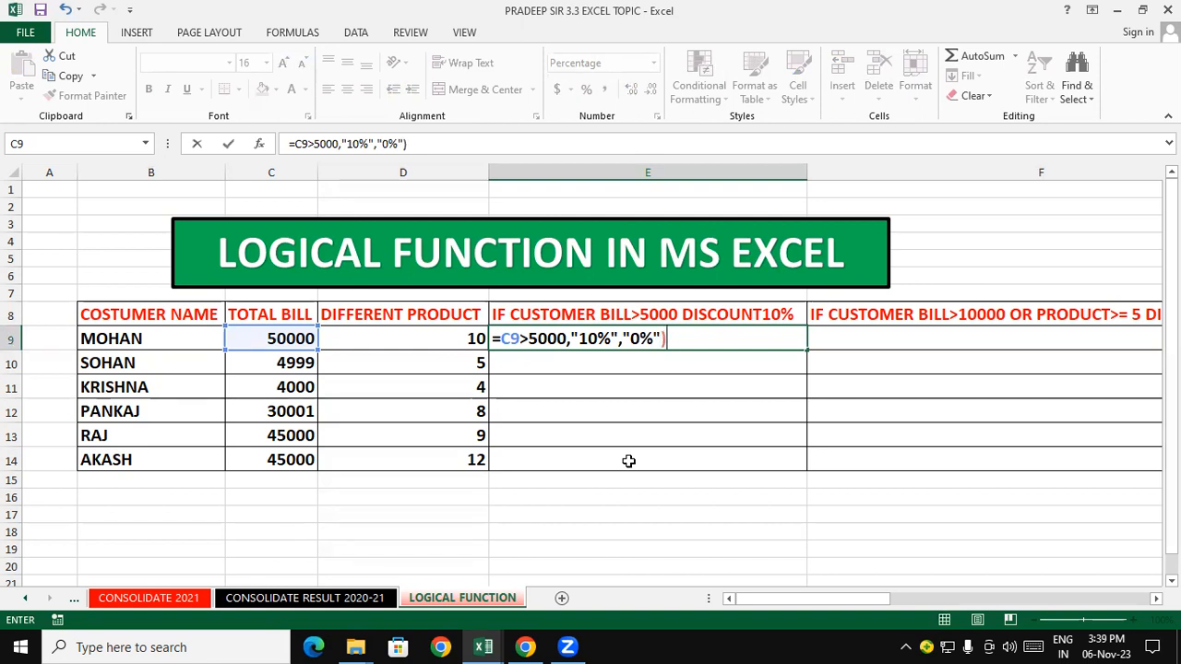
click(501, 338)
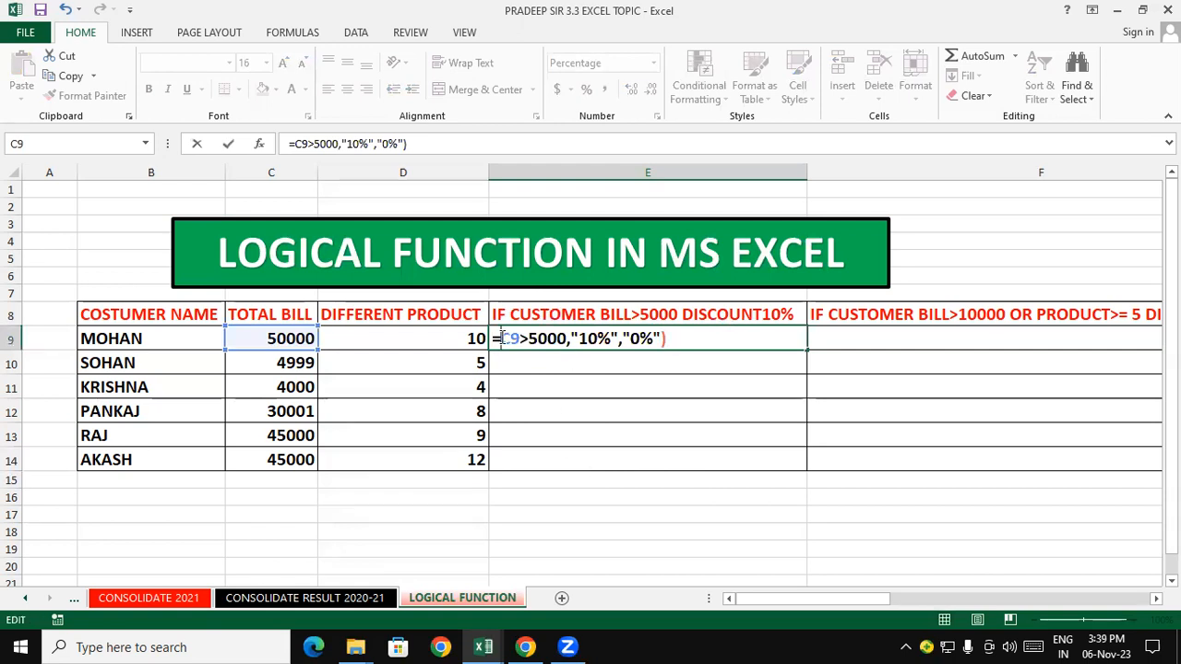
text(IF)
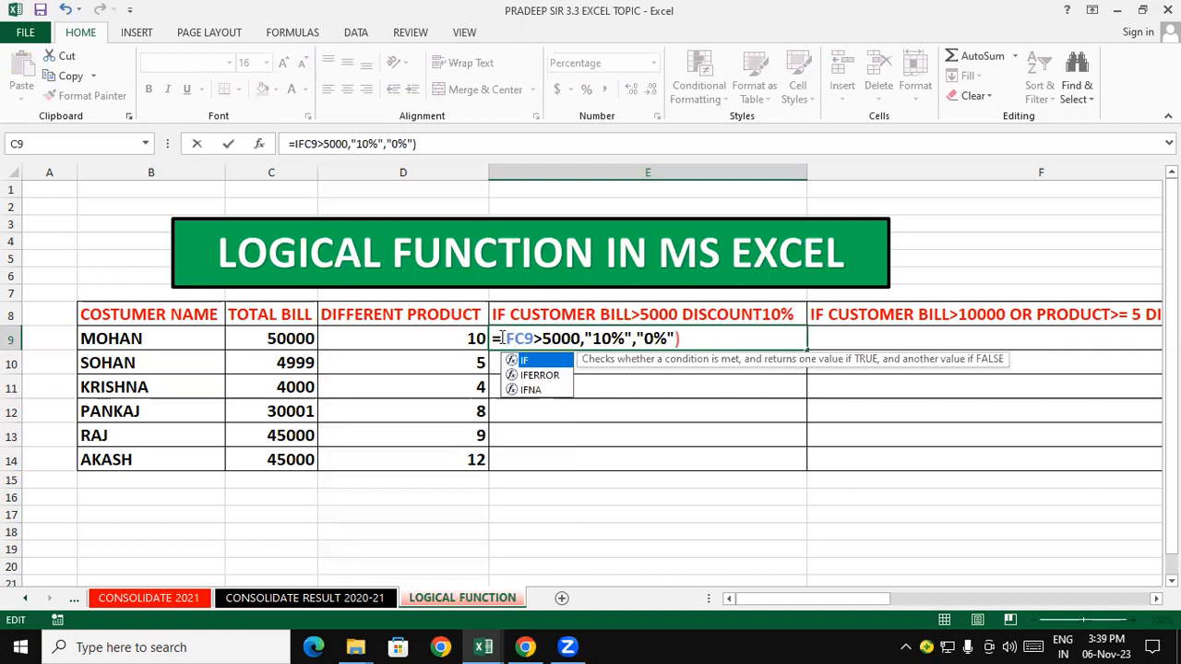
text(()
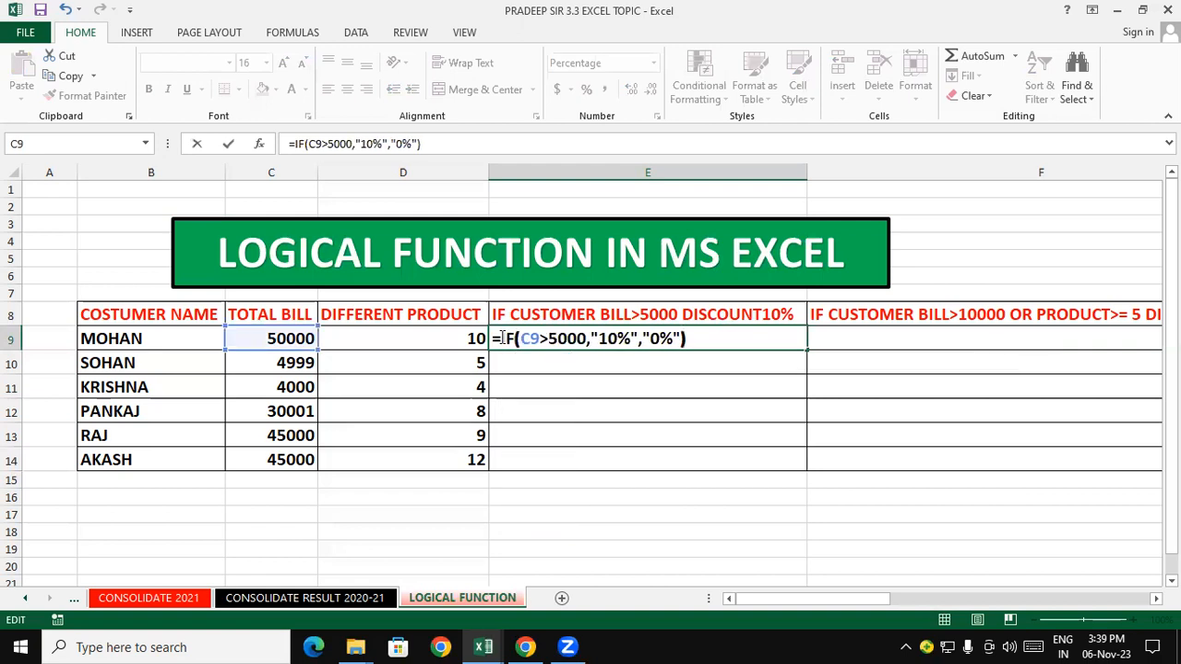
click(709, 336)
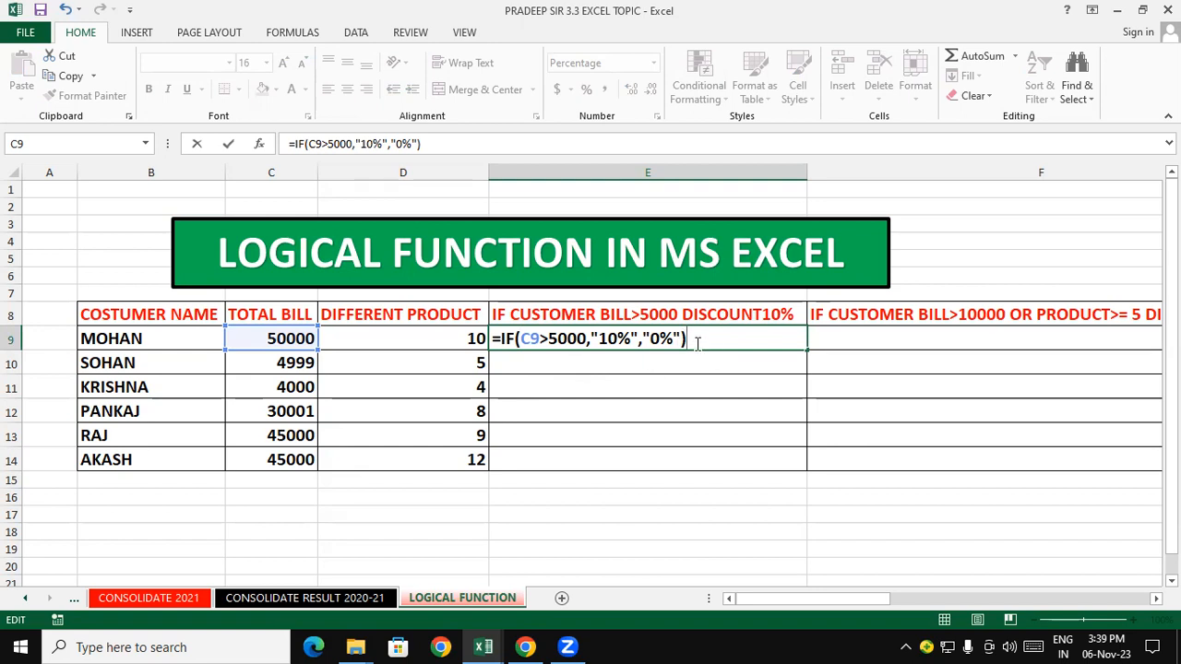
key(Return)
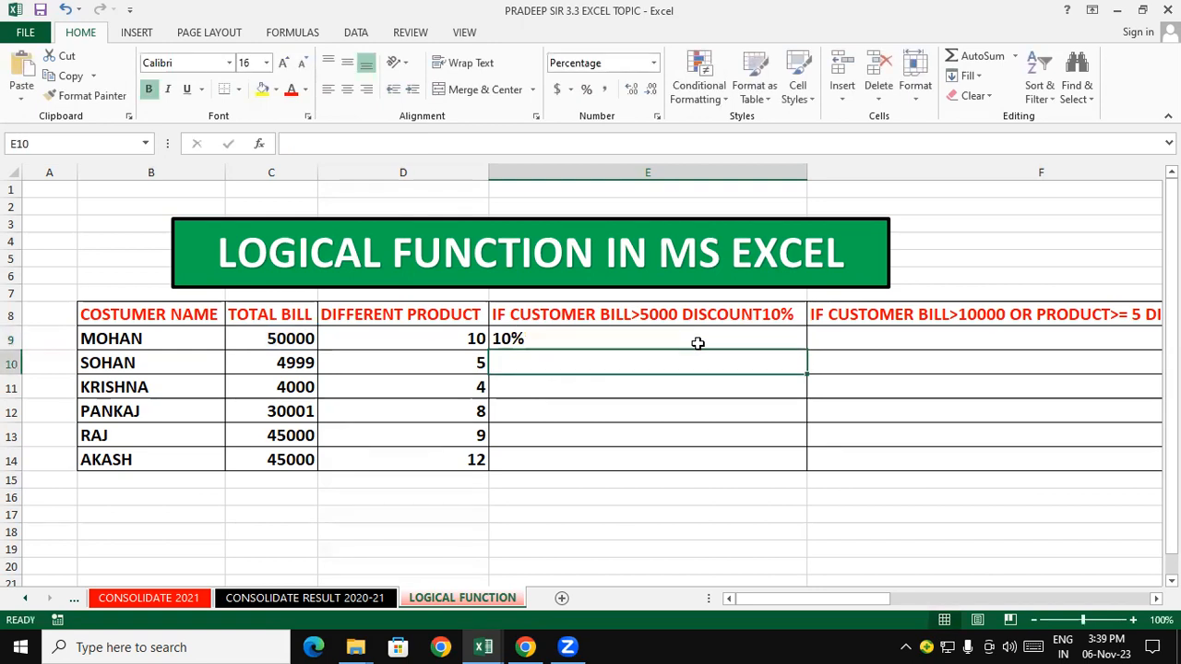
- Fill the discount formula from E9 down through E14 for the remaining customers
click(697, 343)
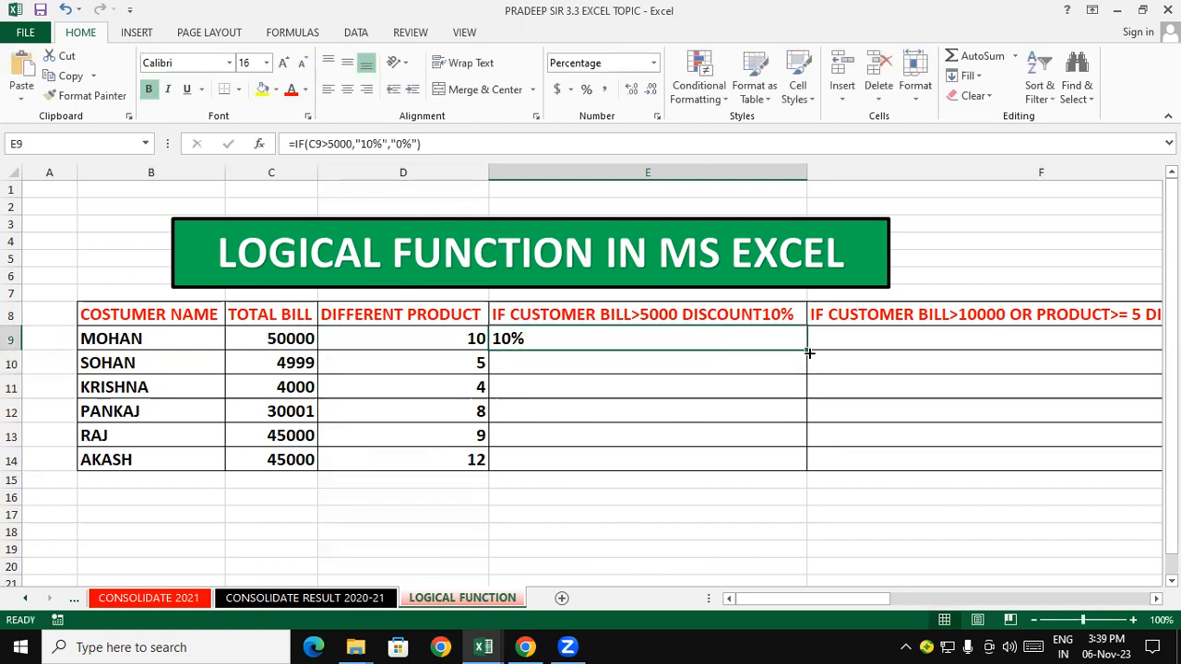
double_click(807, 354)
click(895, 386)
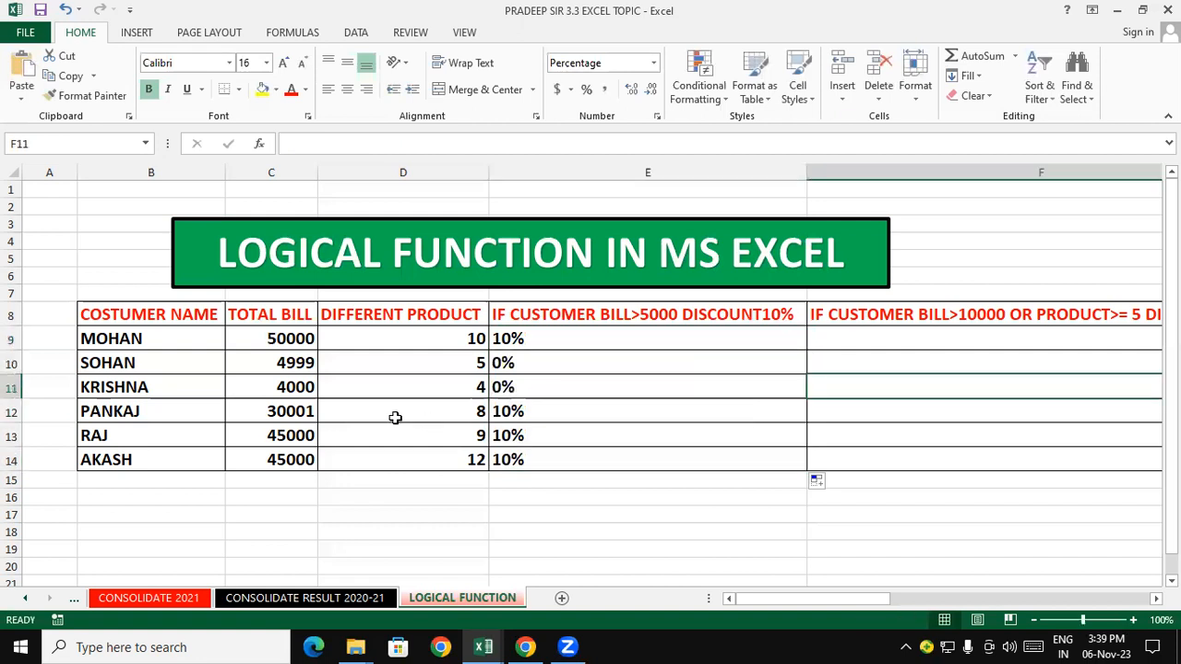
- Change the total bill in cell C10 to 5000 to test the discount formula at its threshold
click(297, 363)
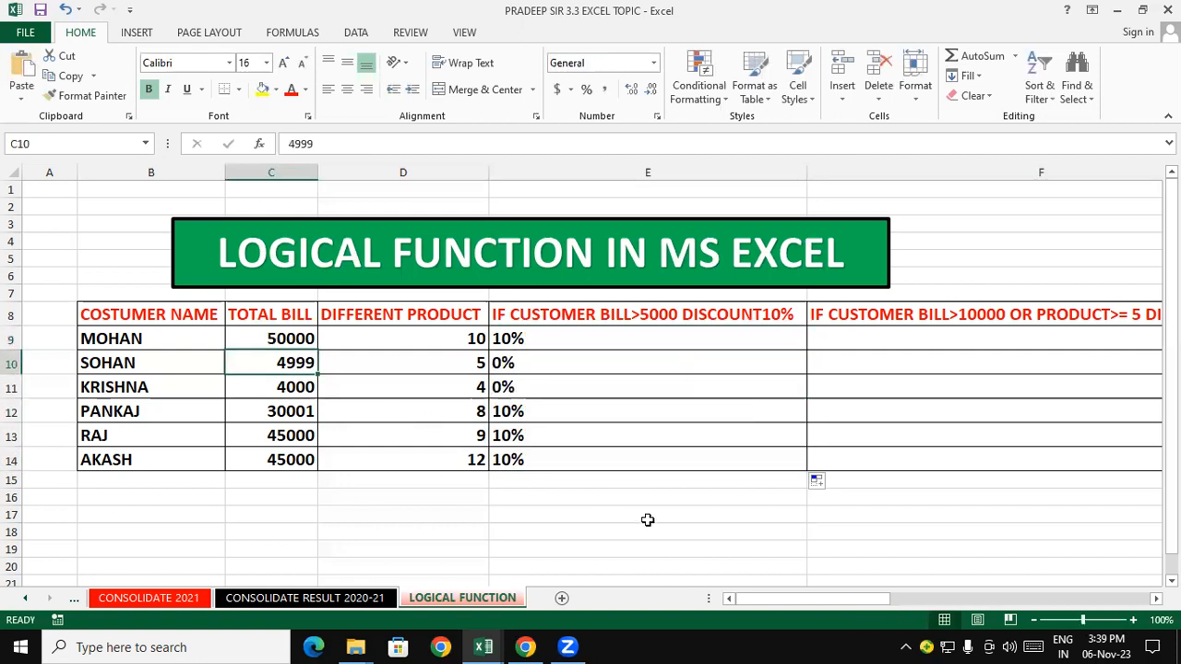
text(5000)
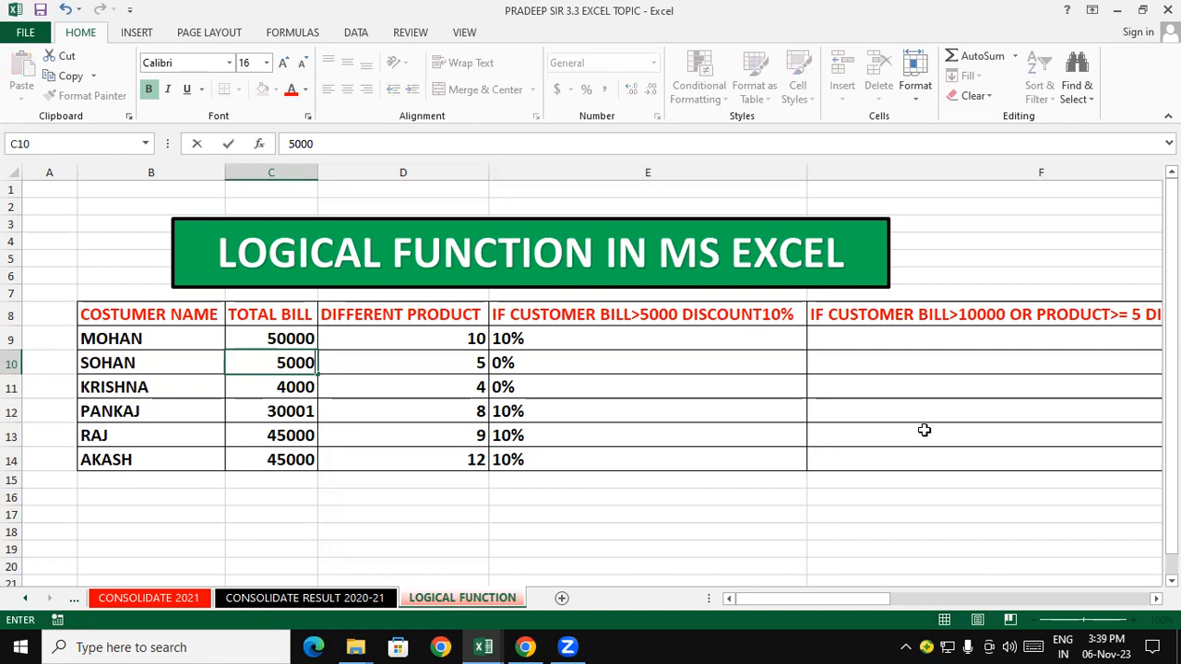
click(931, 414)
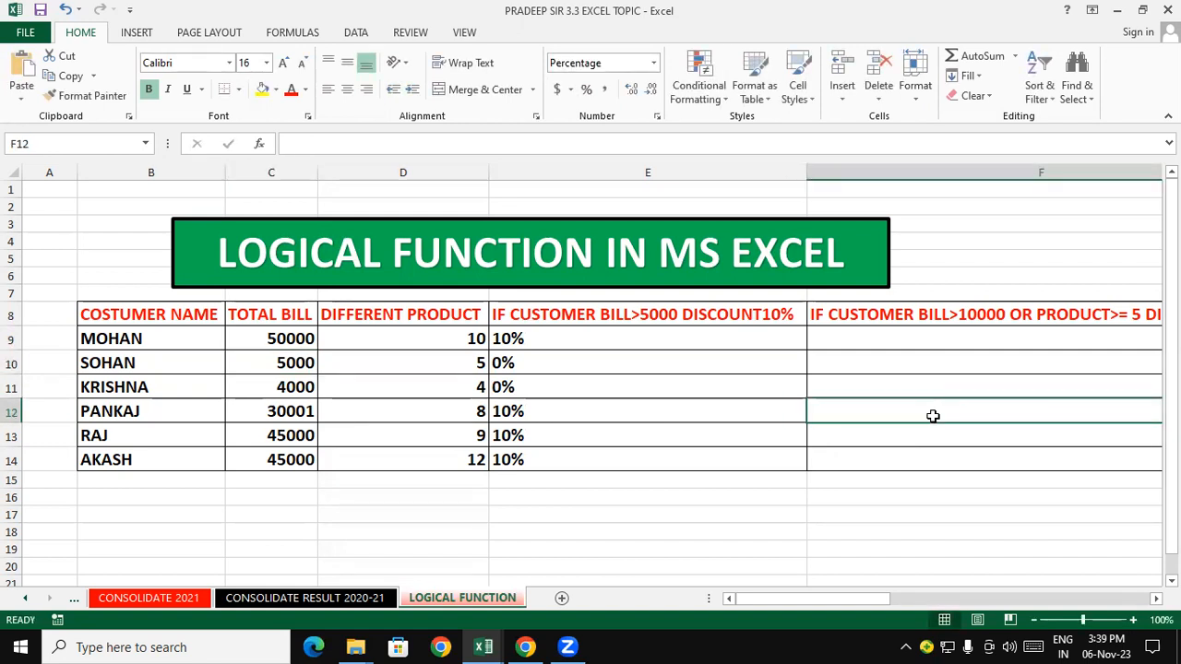
- Examine the 20% discount condition in the column F heading against the bill and product values in rows 10 and 11
drag(528, 316, 539, 426)
drag(609, 556, 609, 566)
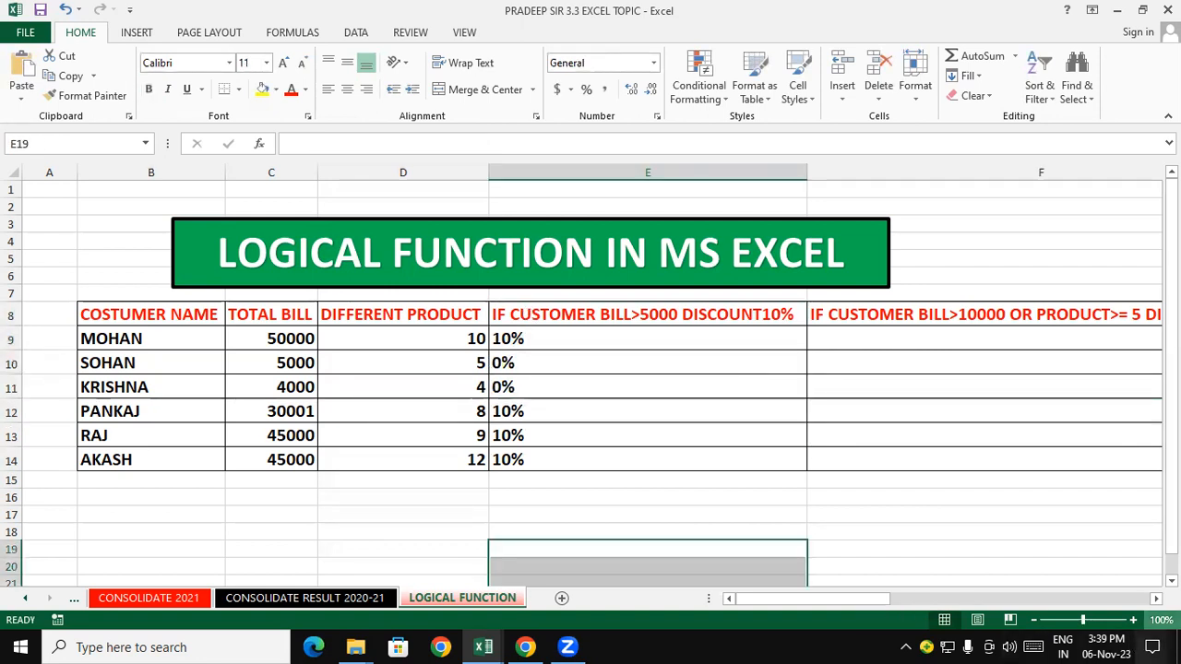
click(1146, 599)
drag(995, 600, 913, 599)
click(635, 337)
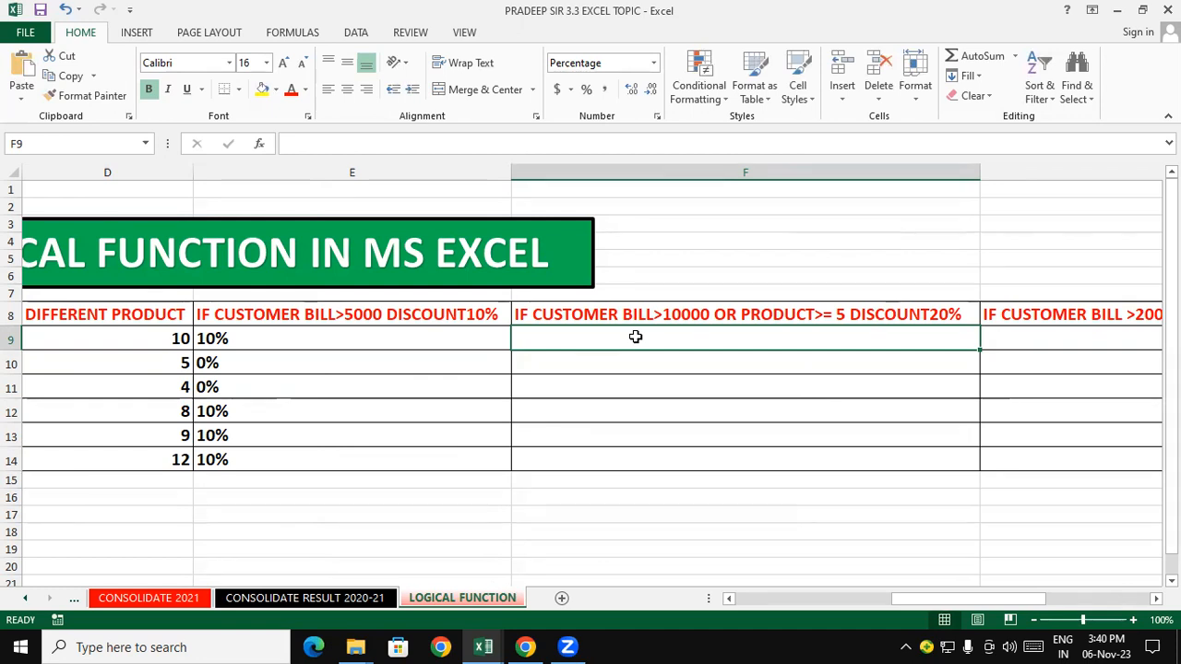
click(615, 426)
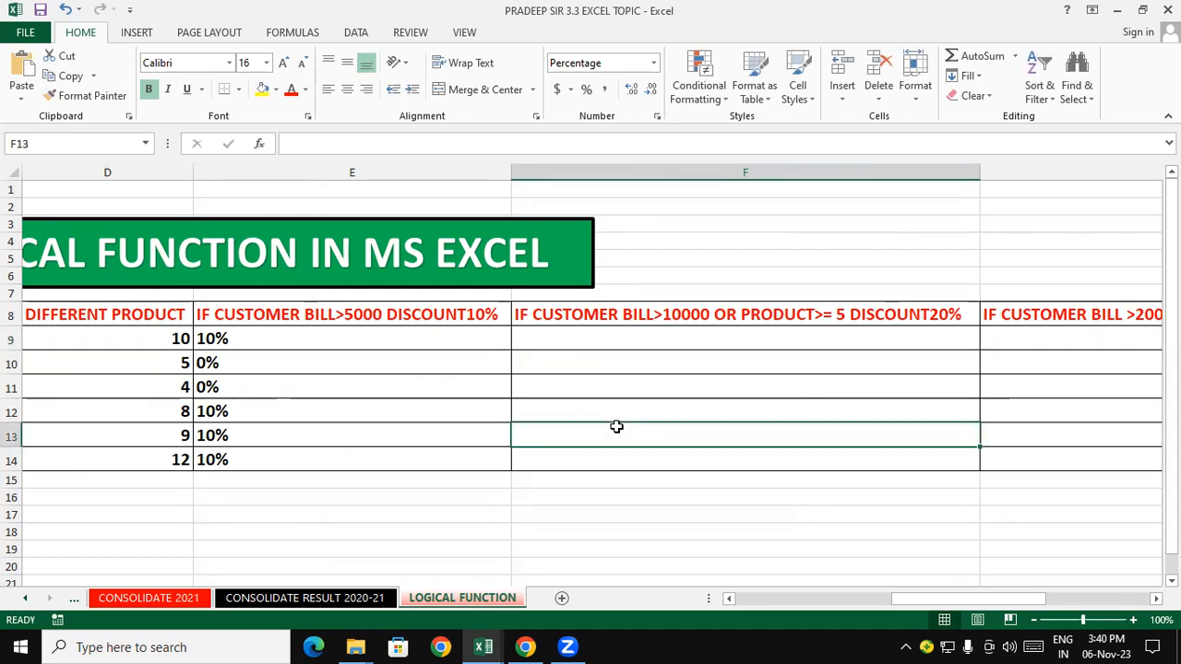
click(648, 317)
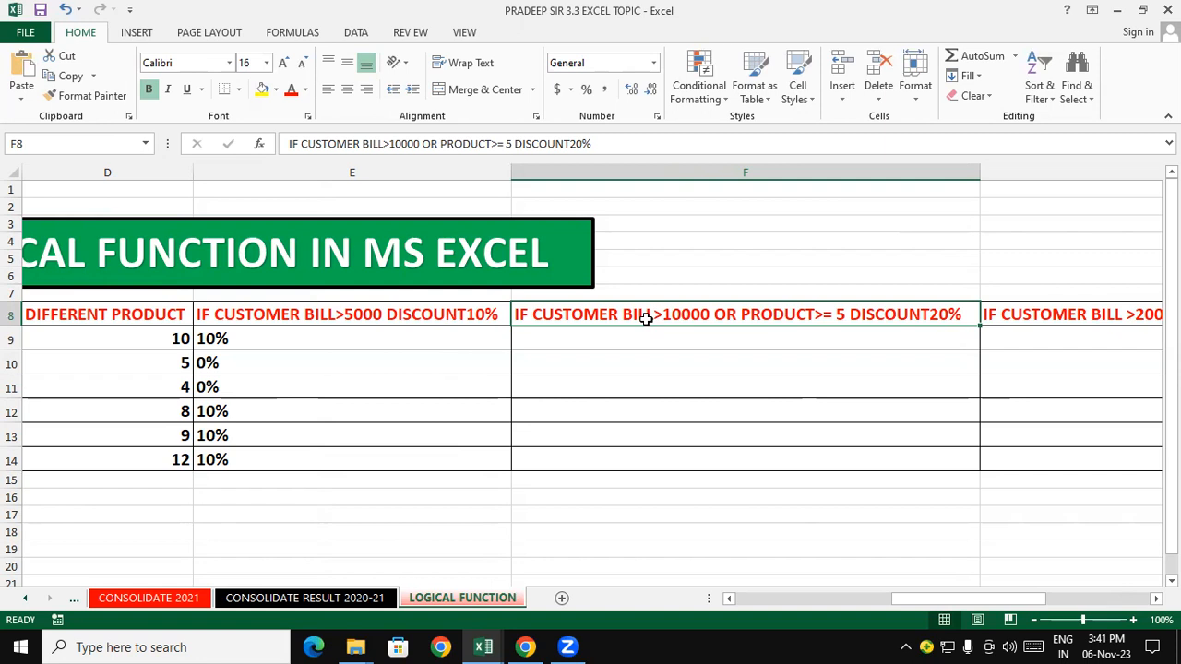
click(728, 599)
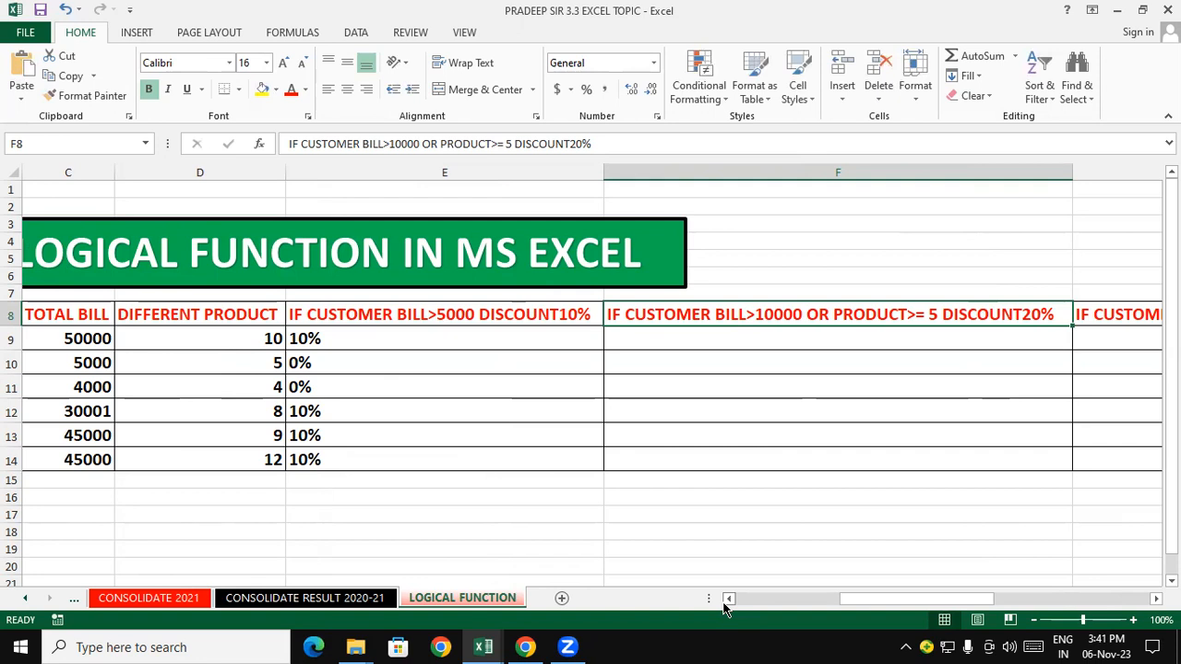
drag(92, 386, 234, 388)
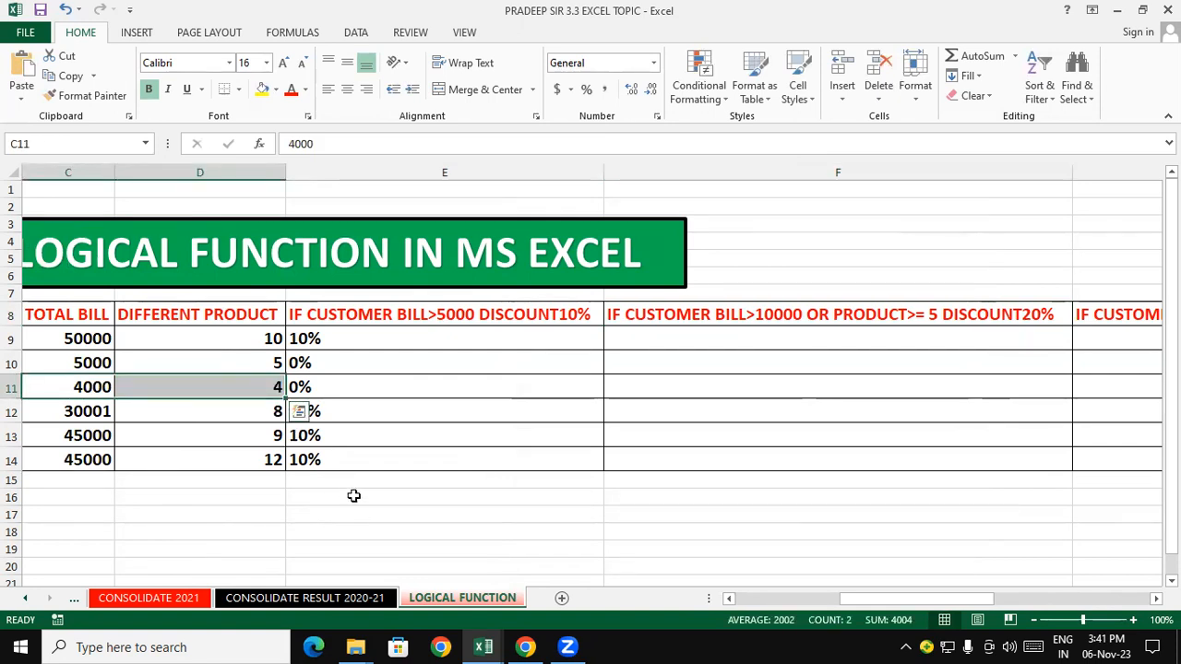
click(229, 360)
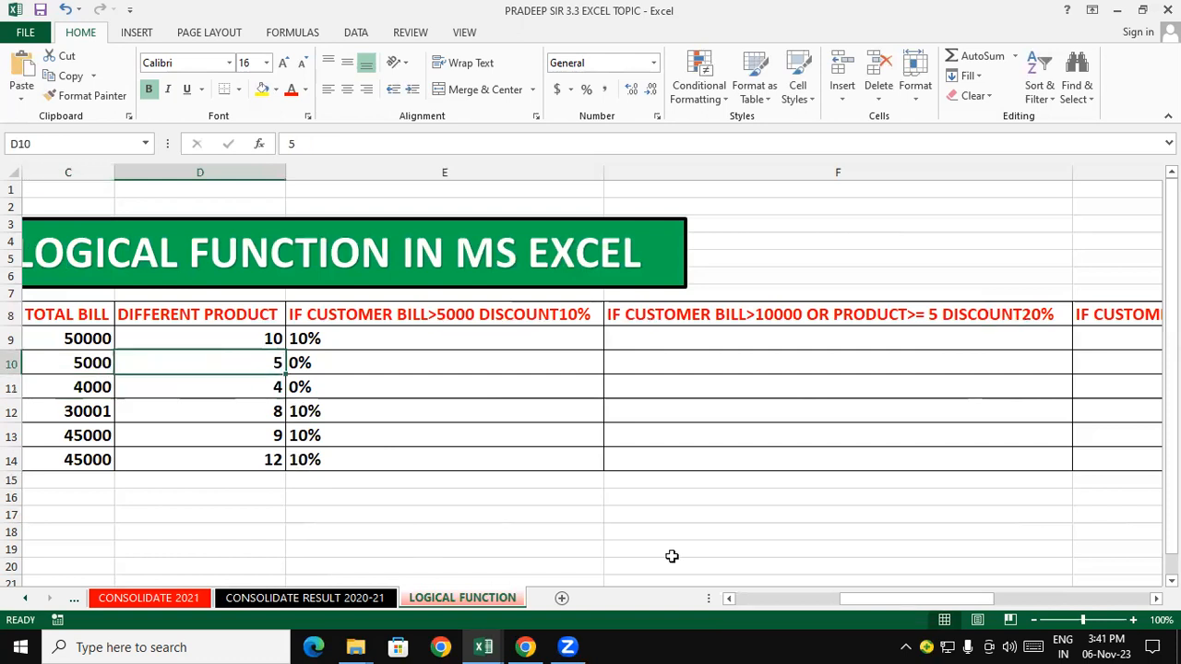
click(722, 548)
- Enter the formula =IF(OR(C9>10000,D9>=5),"20%","0%") in cell F9 for the first customer's discount
click(698, 339)
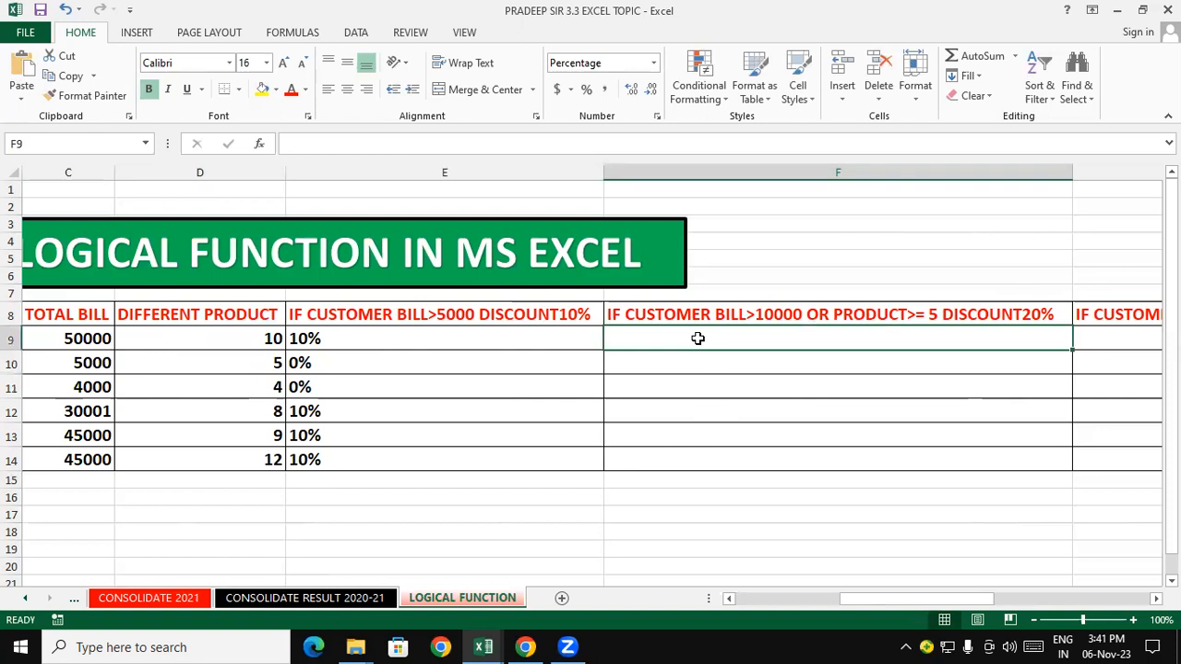
text(=)
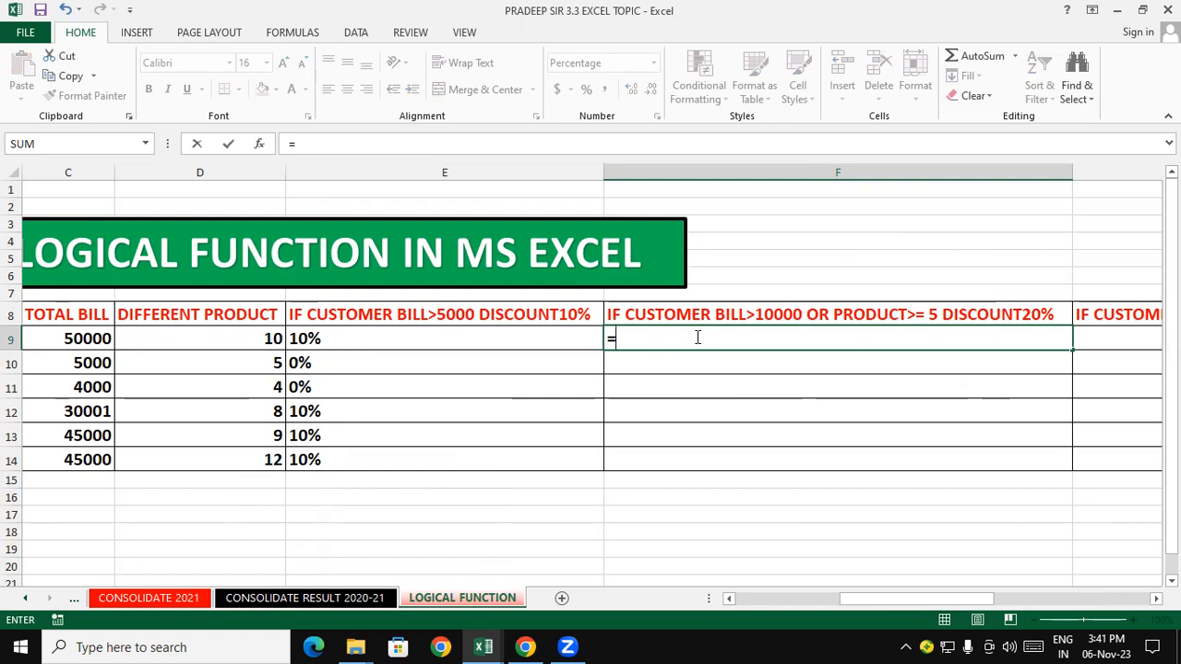
text(IF()
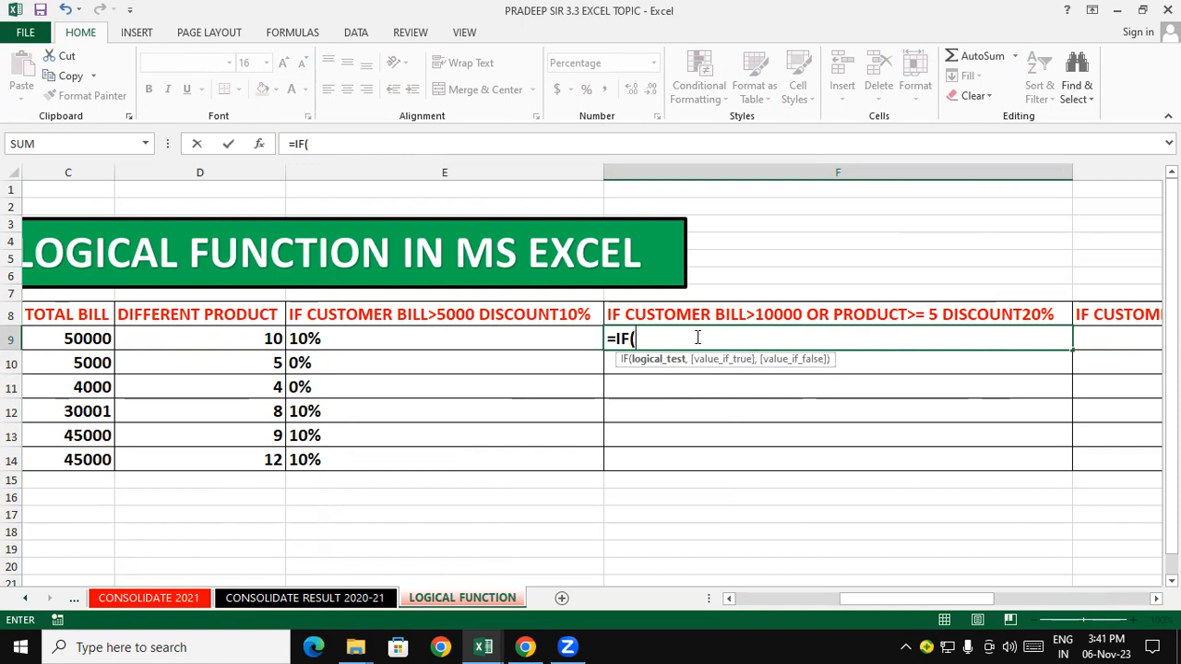
text(OR)
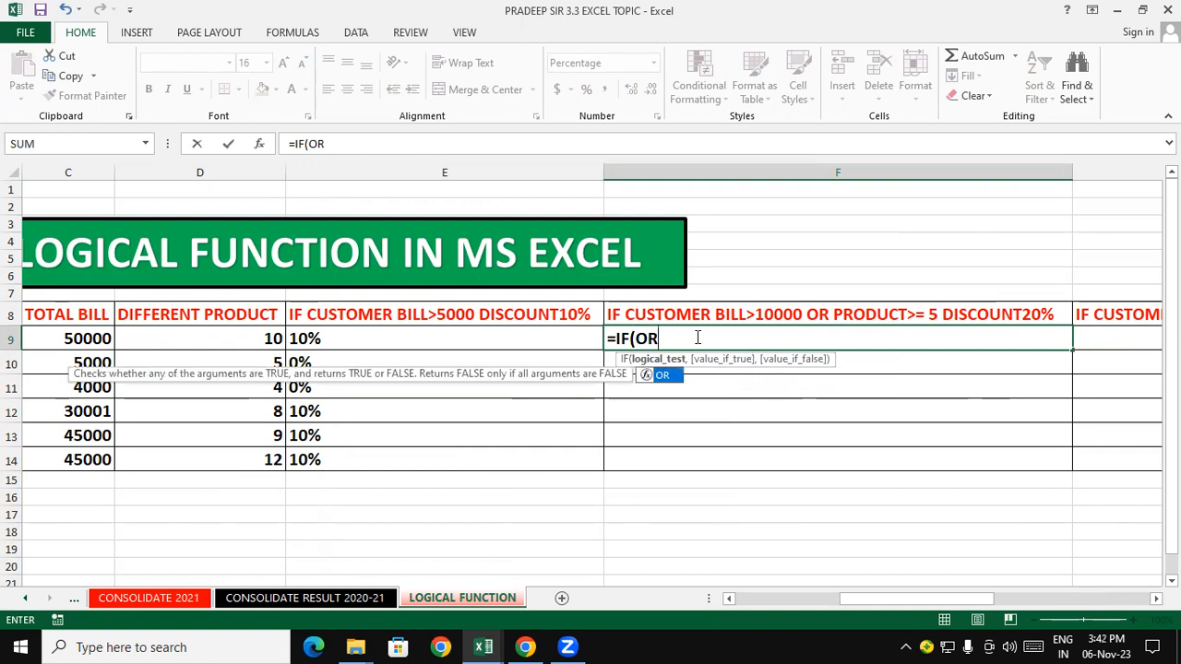
text(()
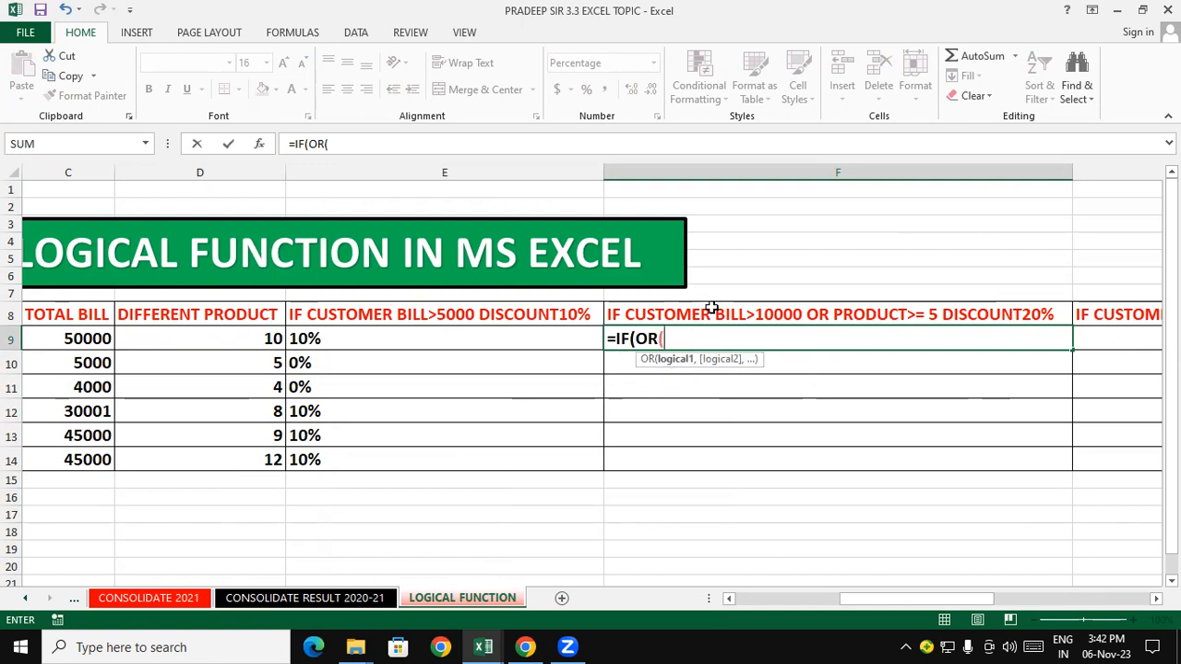
click(78, 338)
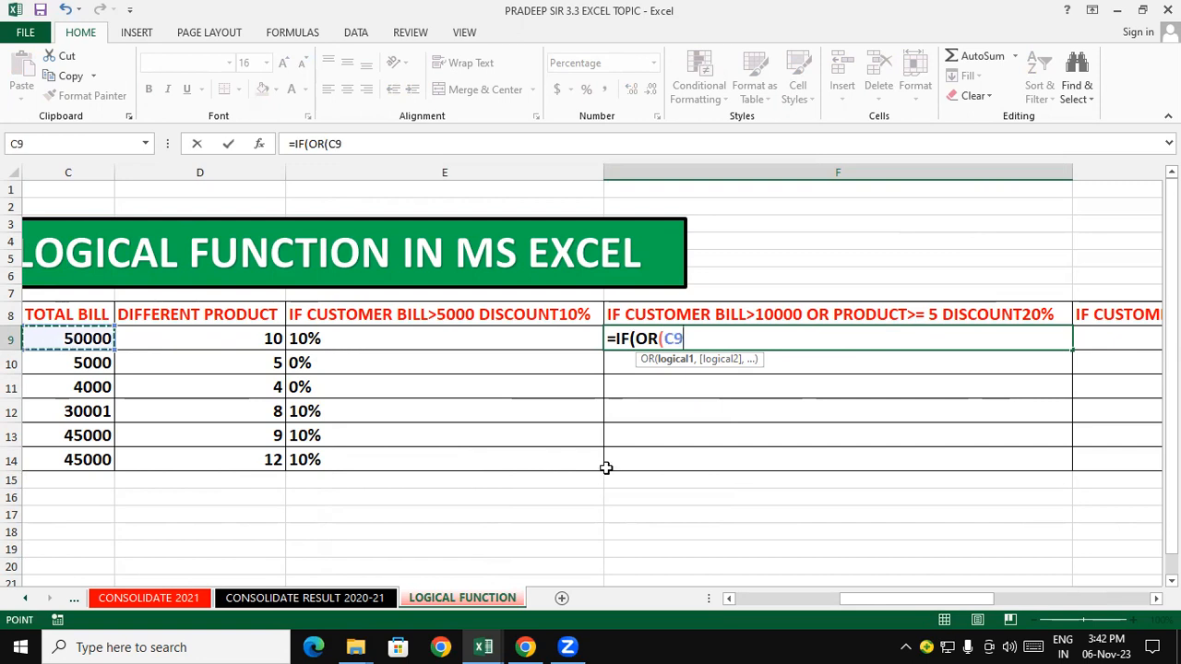
text(>)
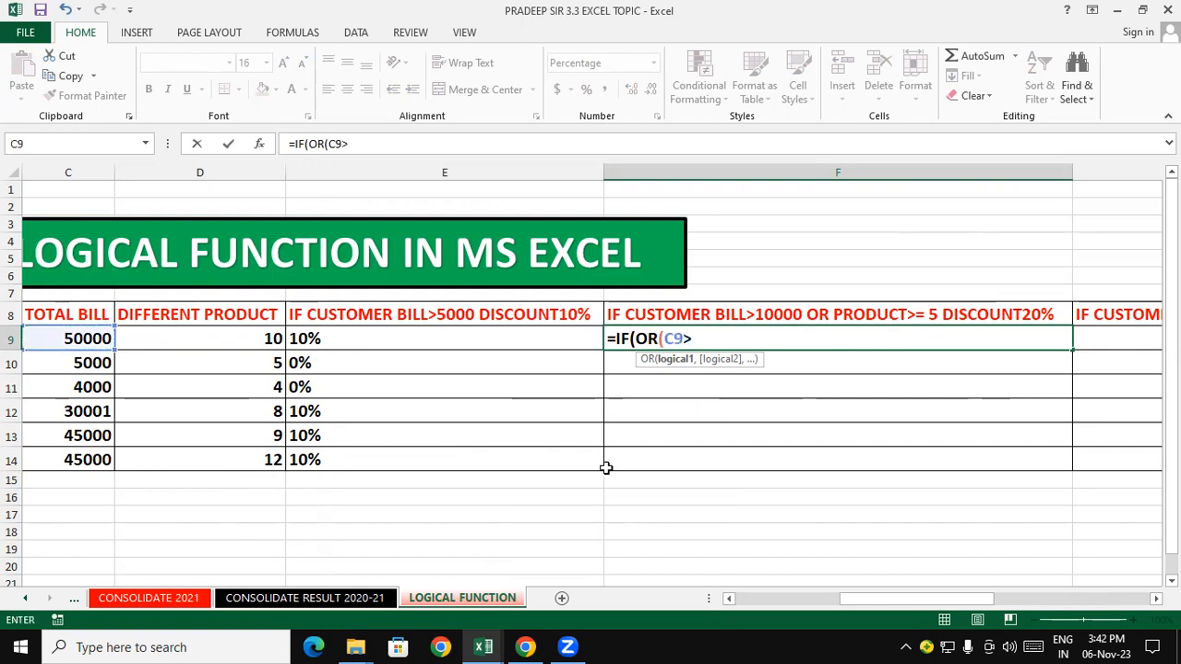
text(10000)
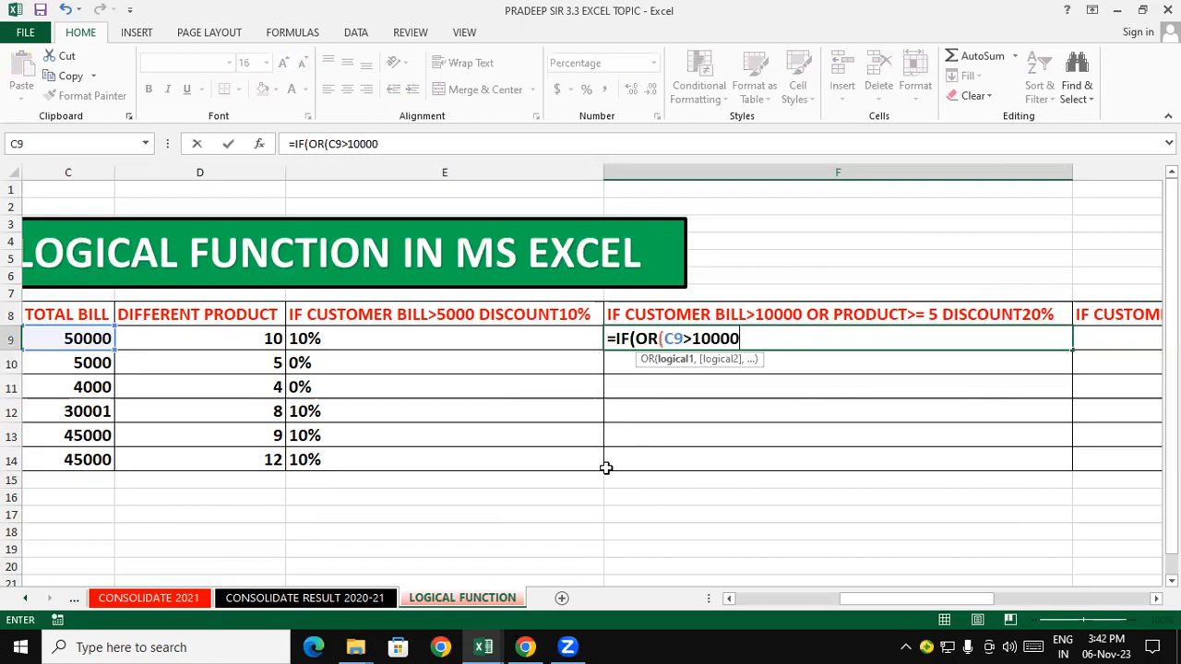
text(,)
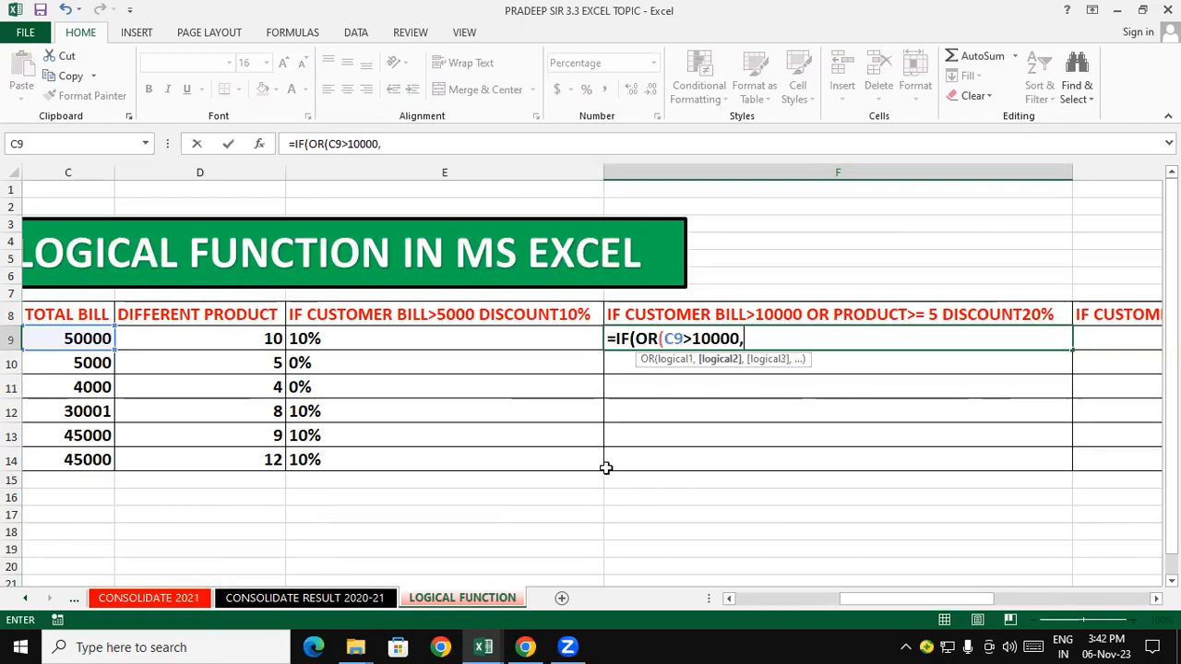
click(244, 343)
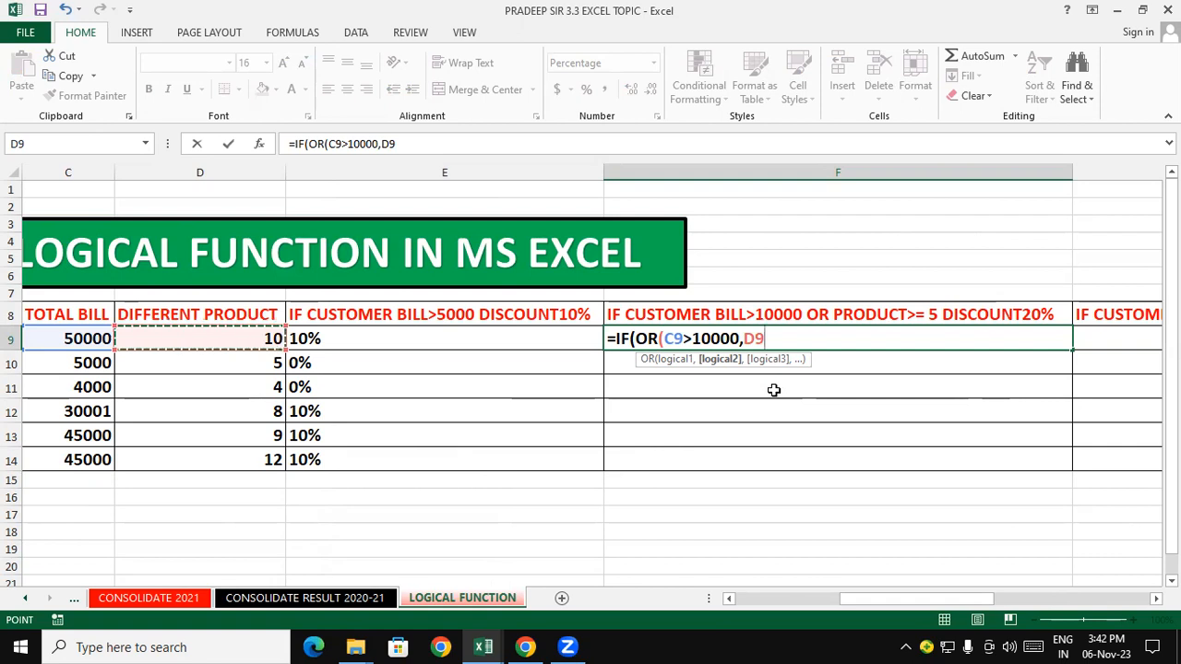
text(>=)
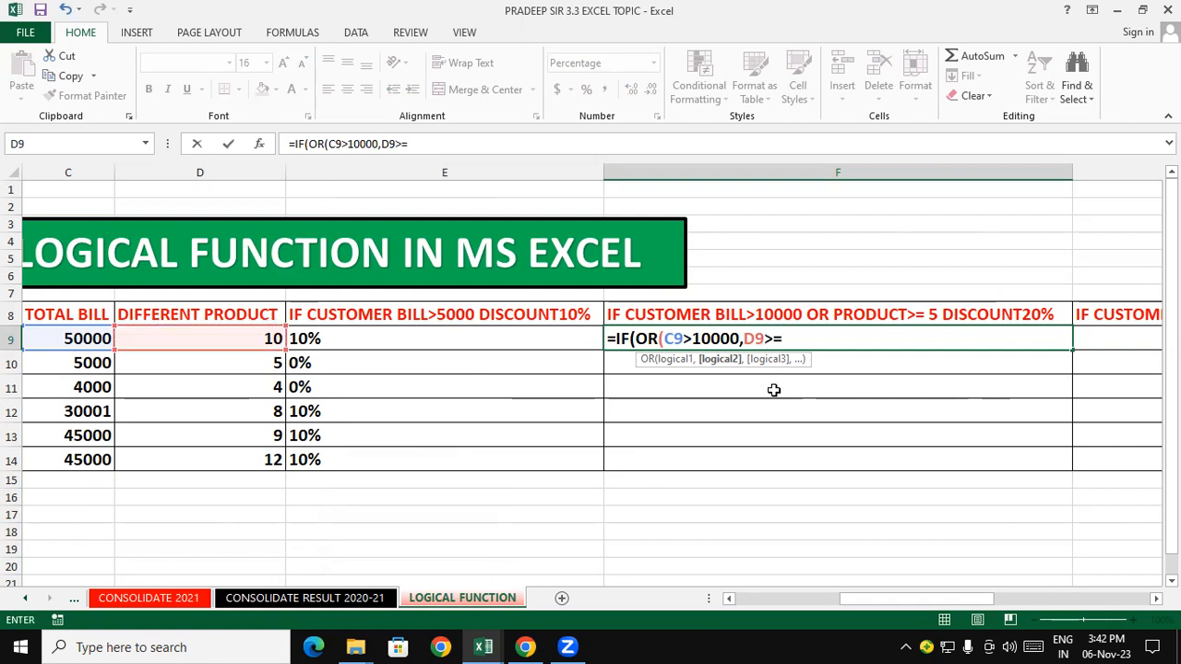
text(5)
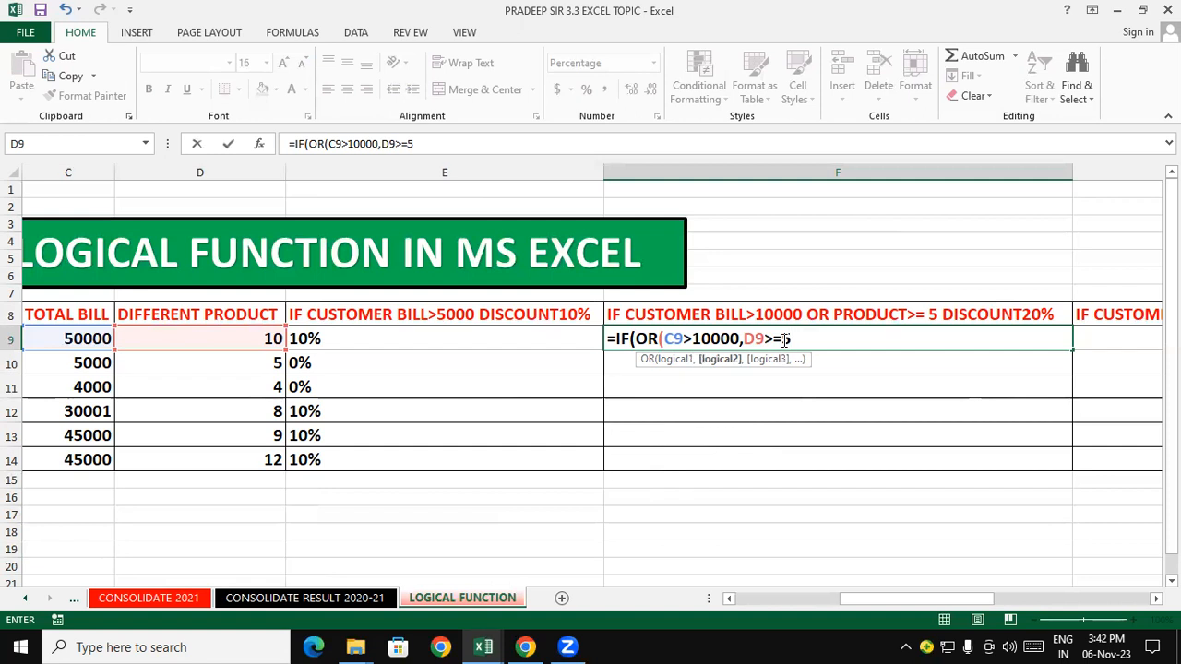
text())
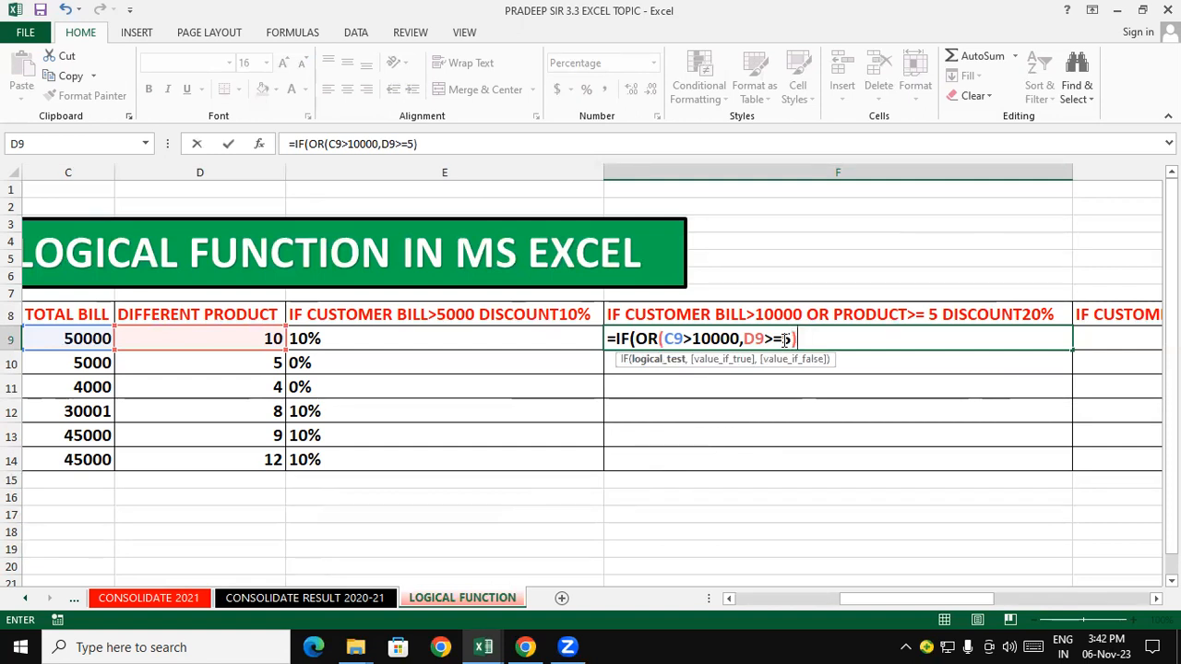
text(,)
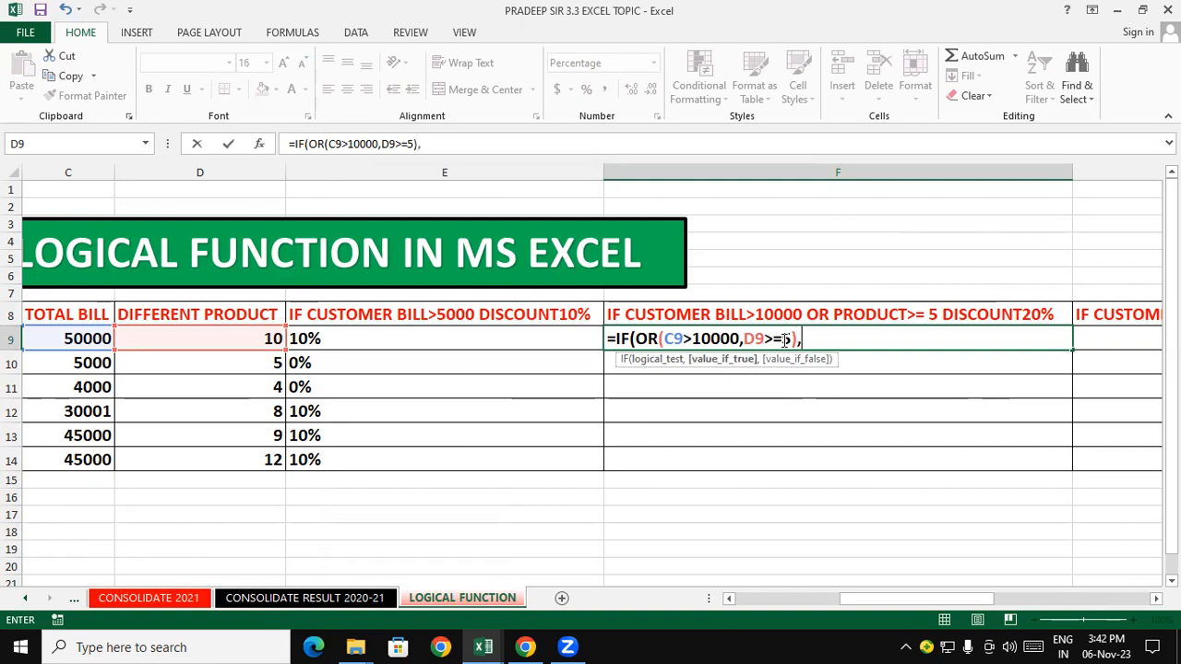
text("20%","0%)
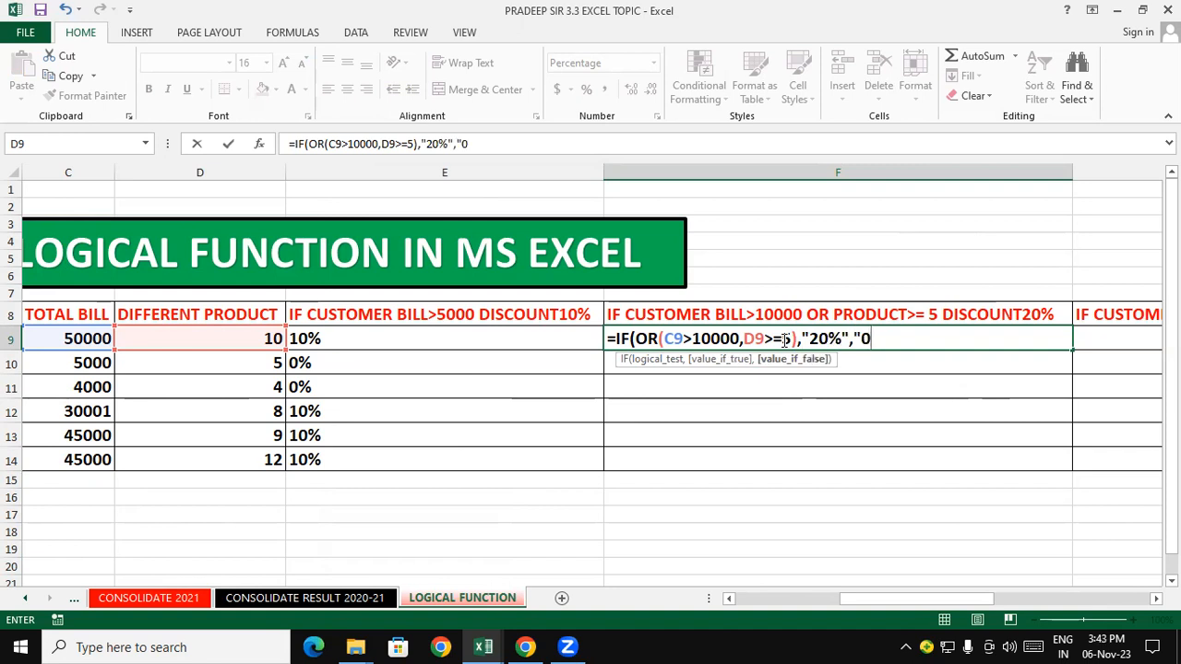
text("))
key(Return)
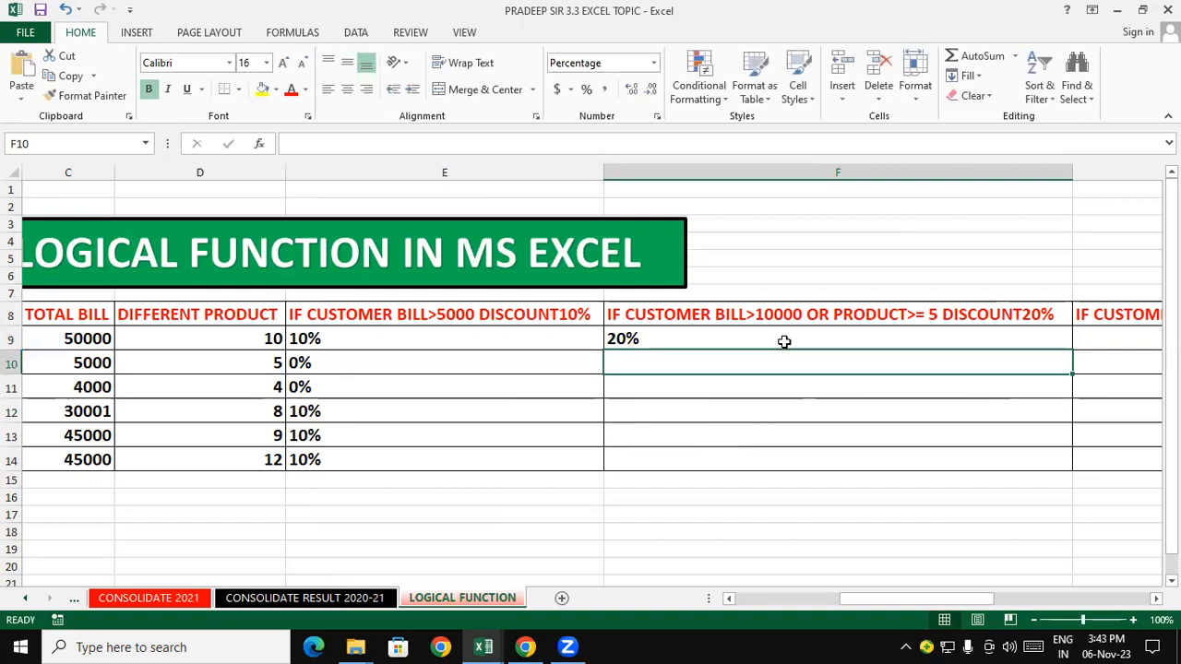
- Fill the IF with OR discount formula from F9 down through F14 and check row 11 against its bill and product values
click(78, 338)
click(282, 339)
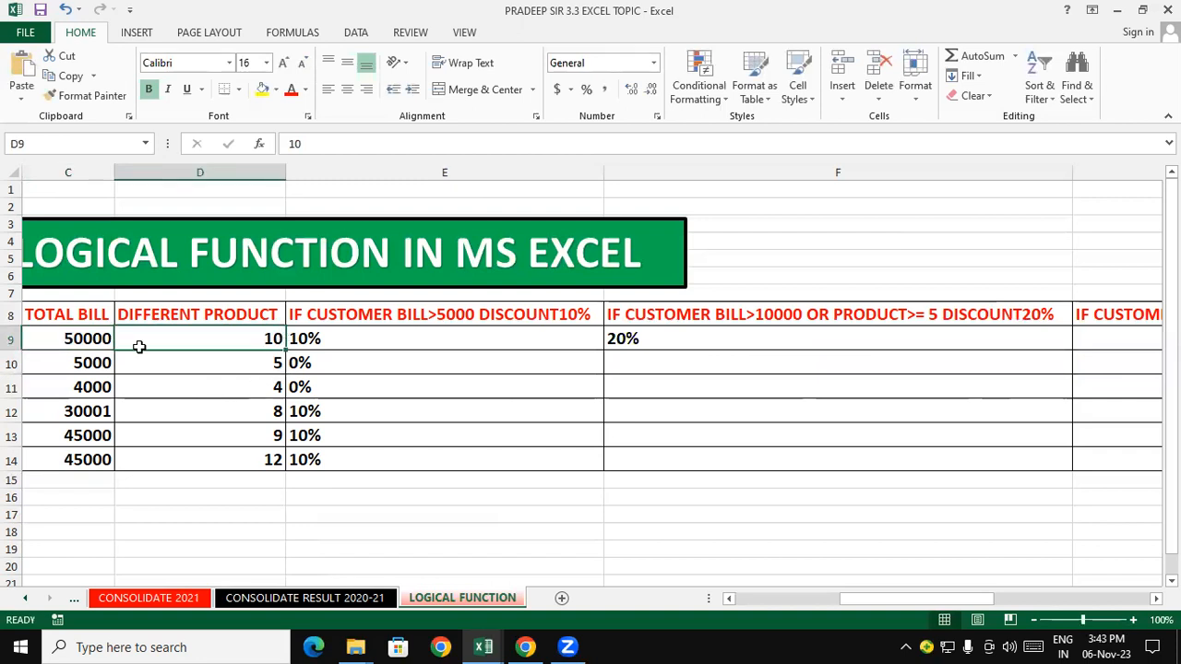
key(Left)
click(222, 351)
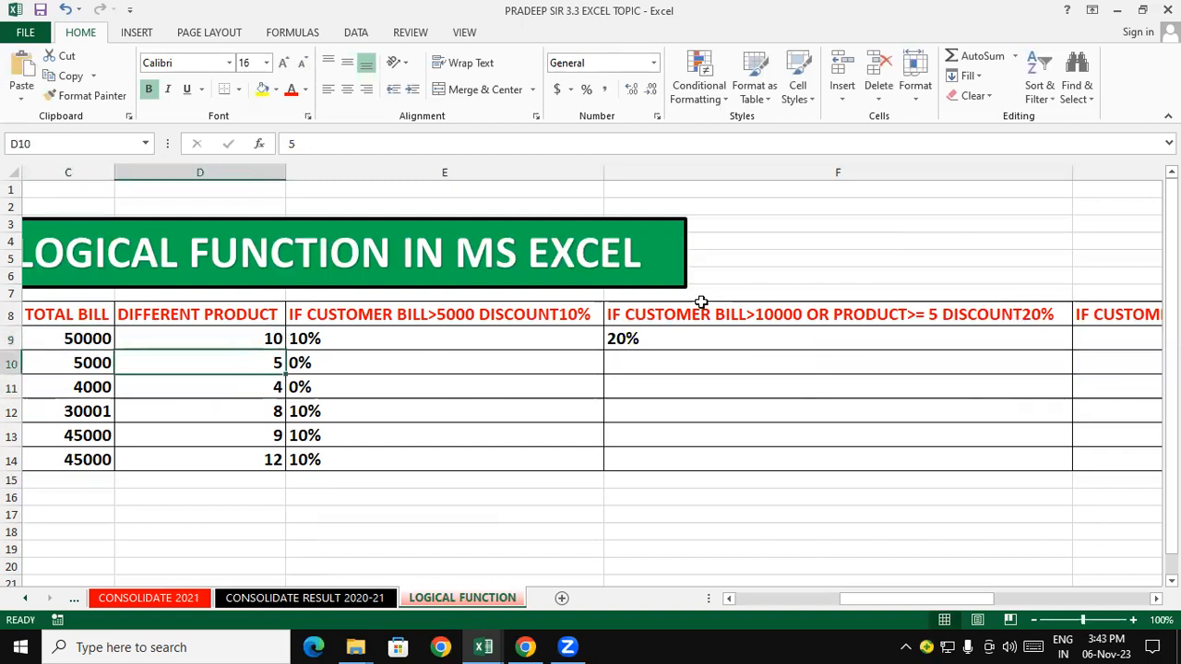
click(674, 337)
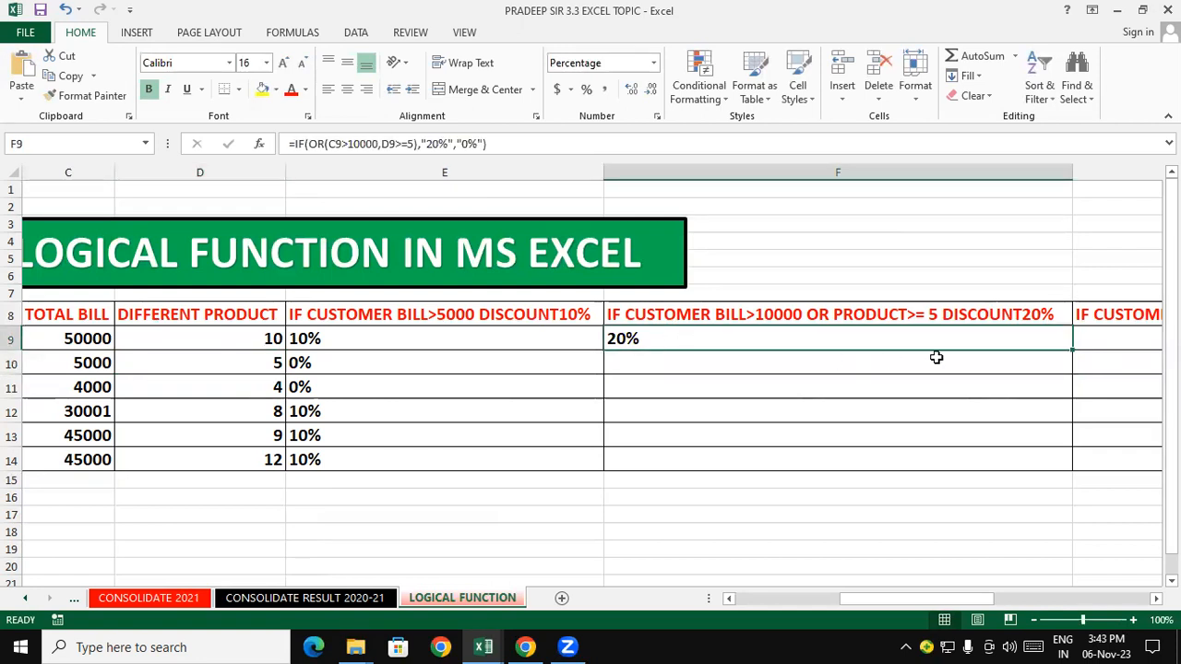
double_click(1072, 350)
click(647, 382)
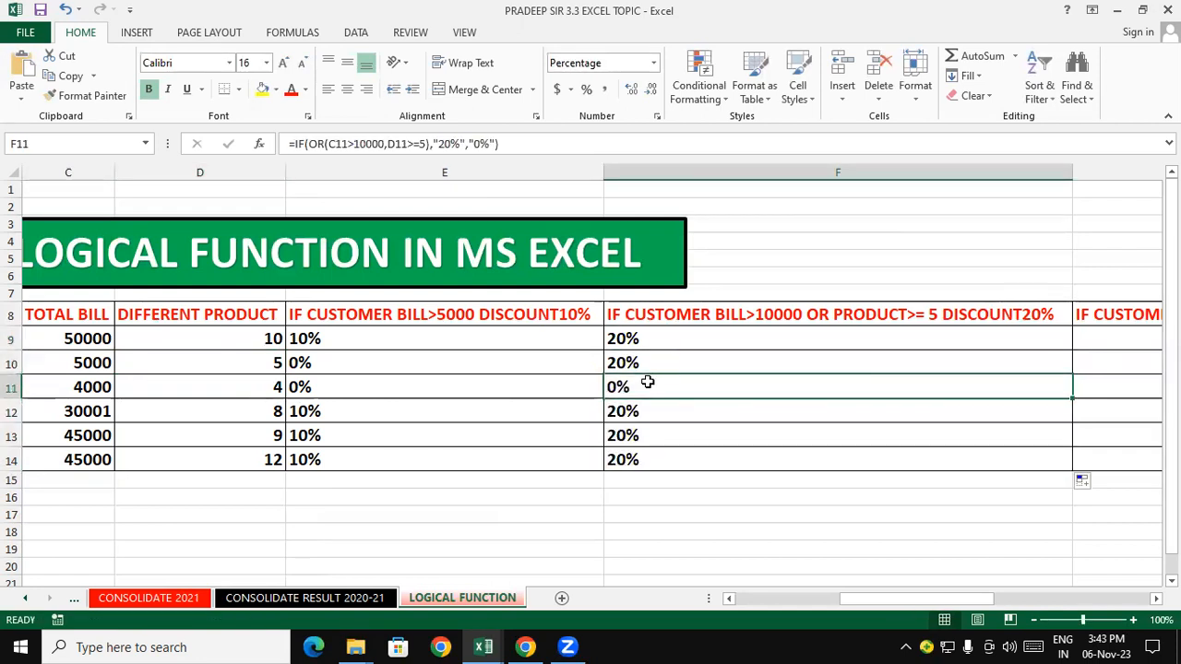
click(226, 386)
click(90, 379)
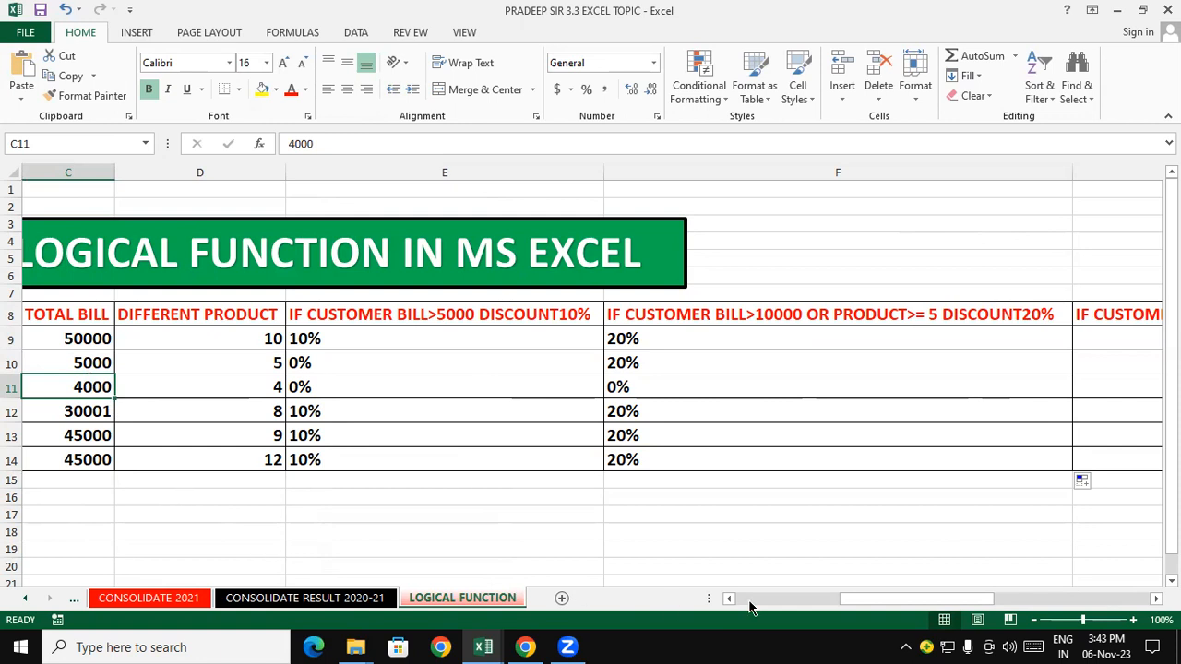
- Narrow columns F and E to bring the whole column G discount heading into view
double_click(1073, 168)
drag(729, 305, 728, 308)
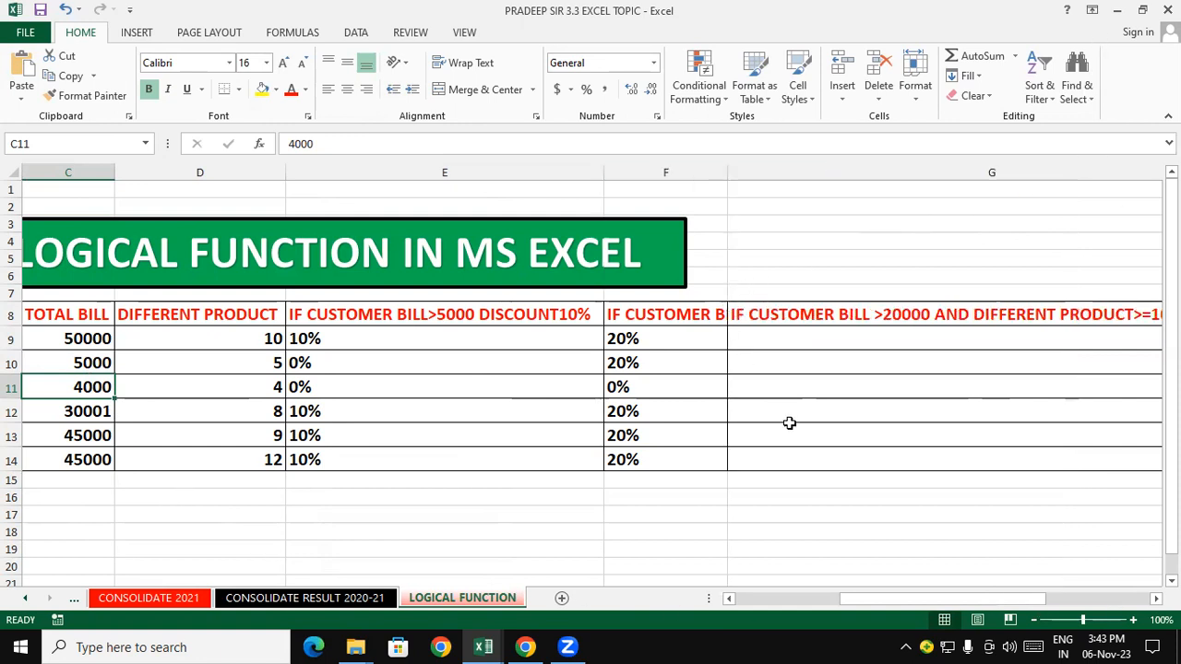
drag(601, 171, 467, 251)
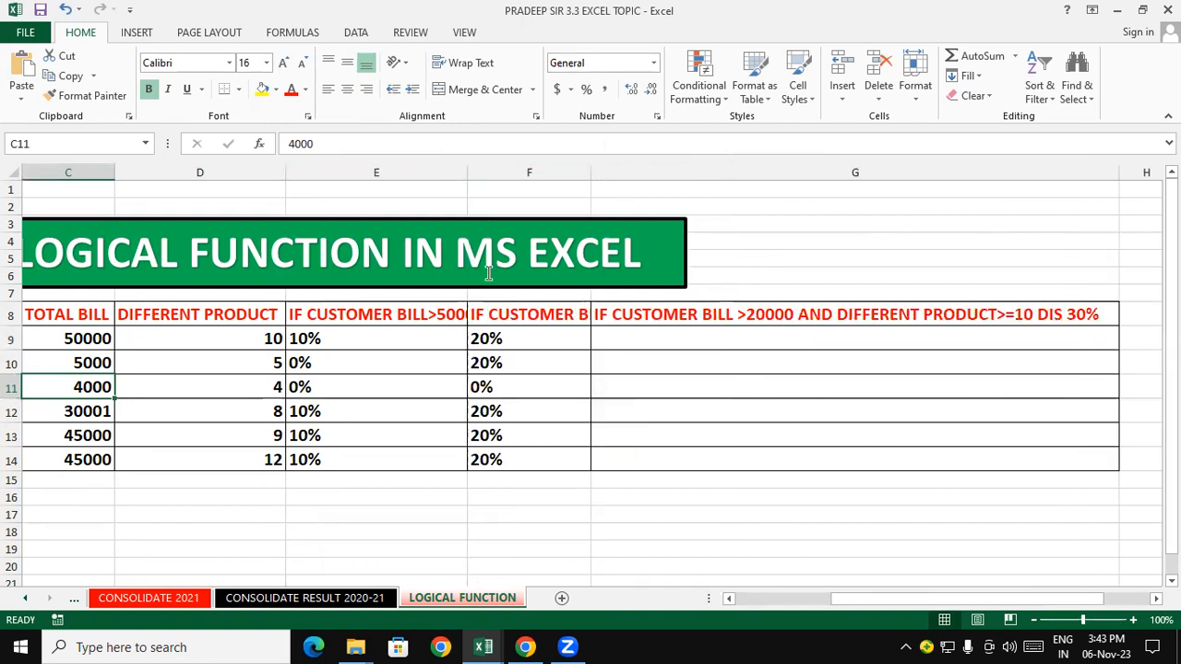
- Enter the formula =IF(AND(C9>20000,D9>=10),"30%","0%") in cell G9 for the first customer's discount
click(706, 415)
click(687, 337)
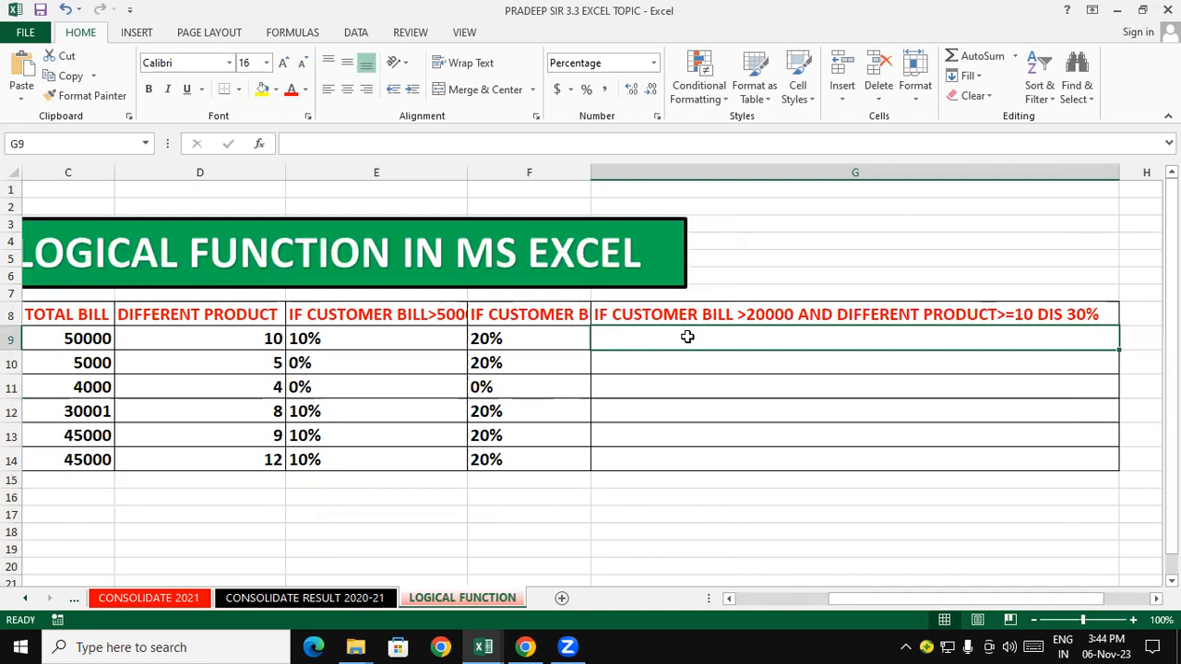
text(=)
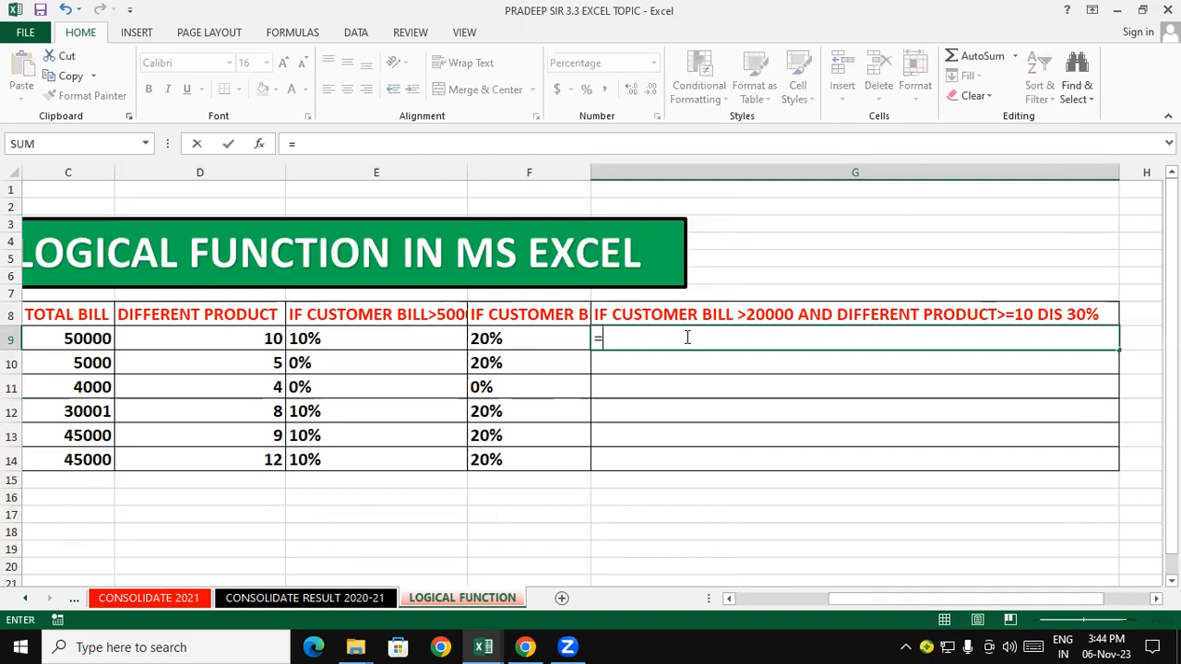
text(I)
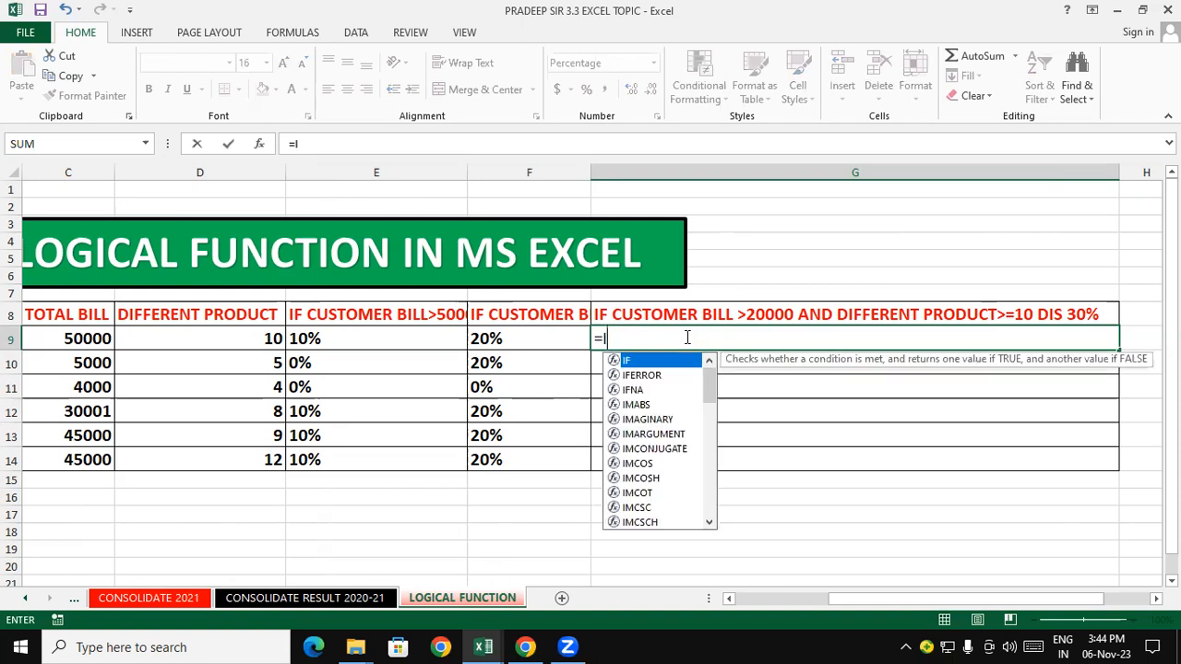
text(F()
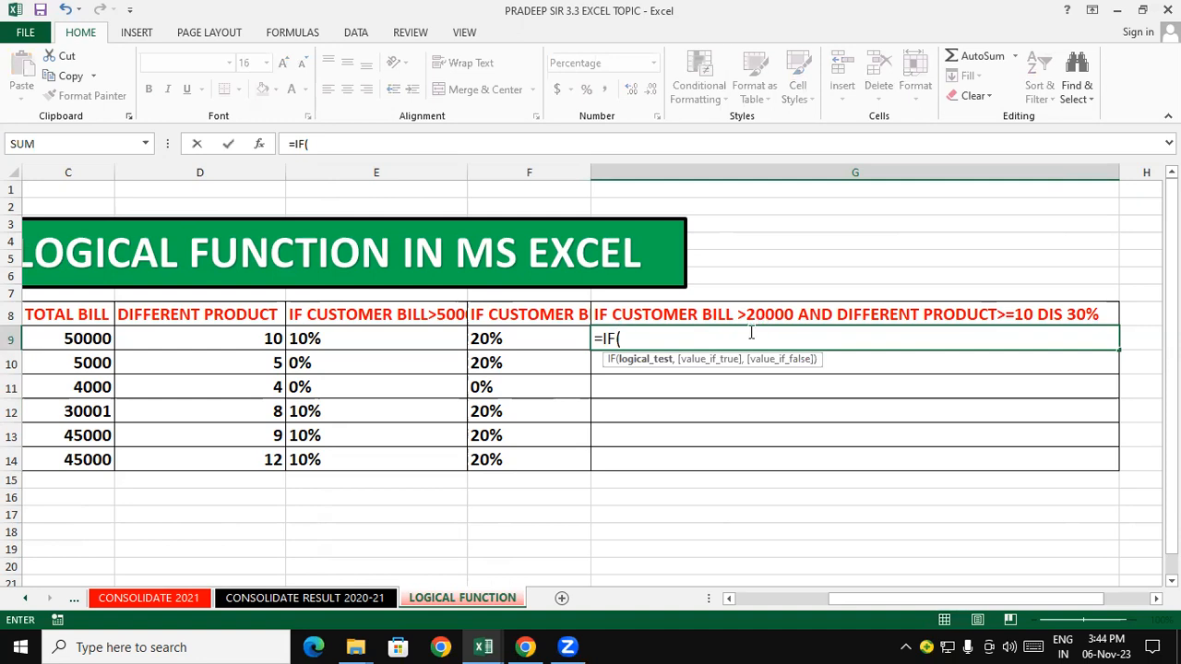
text(AND)
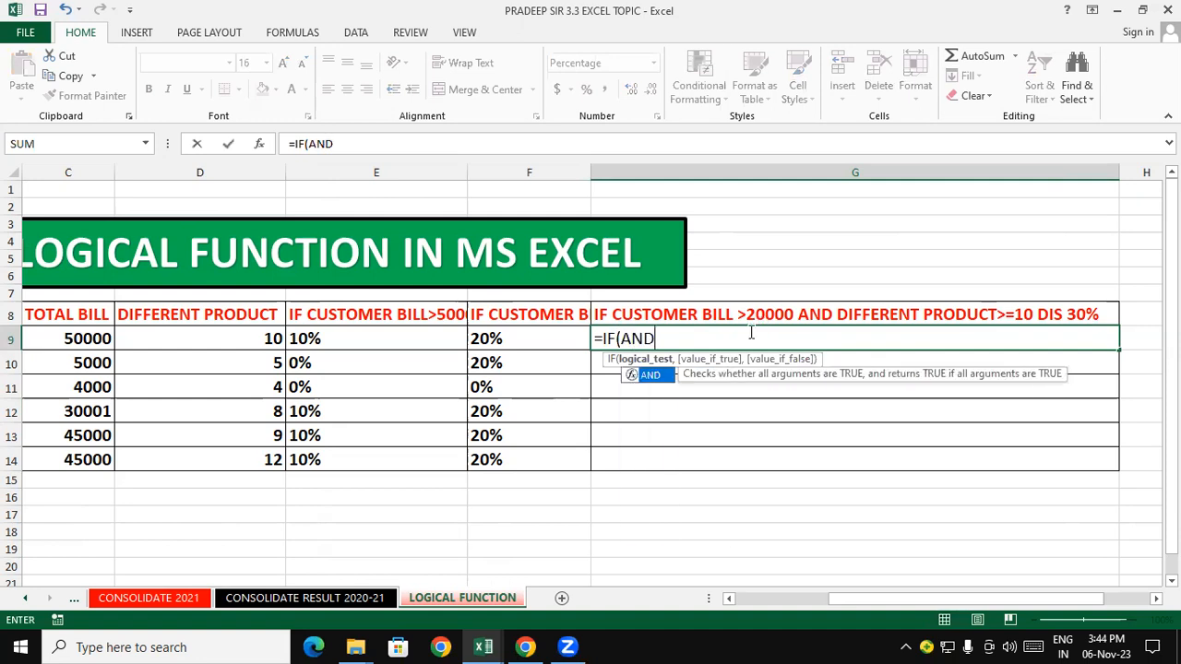
text(()
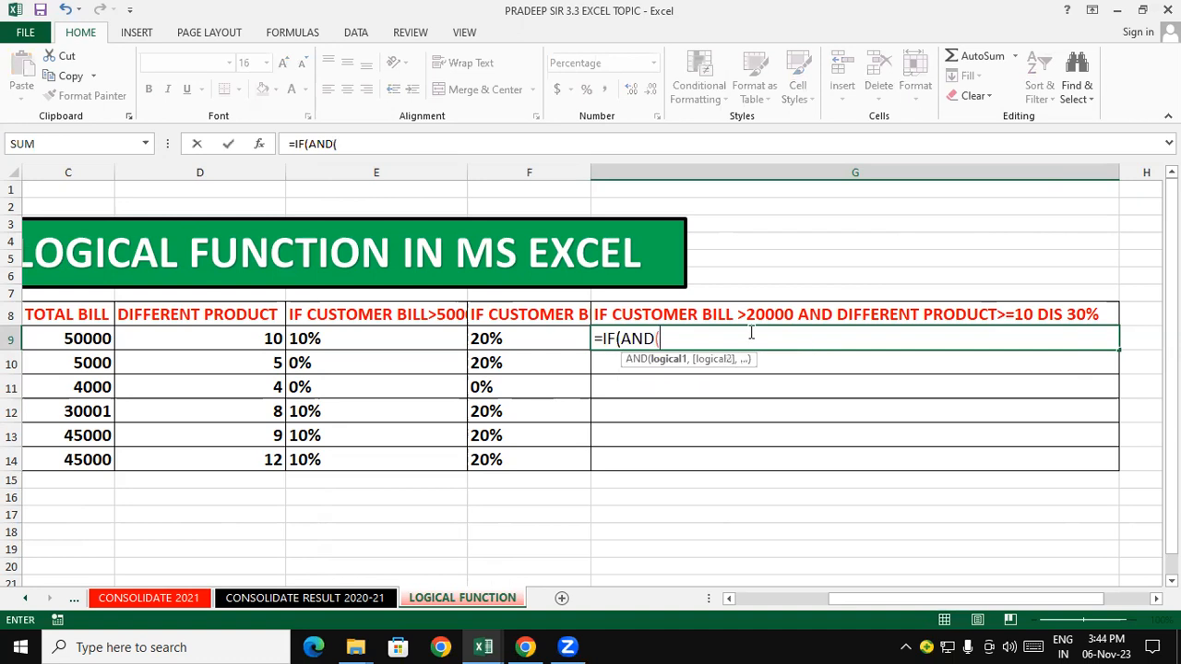
click(96, 339)
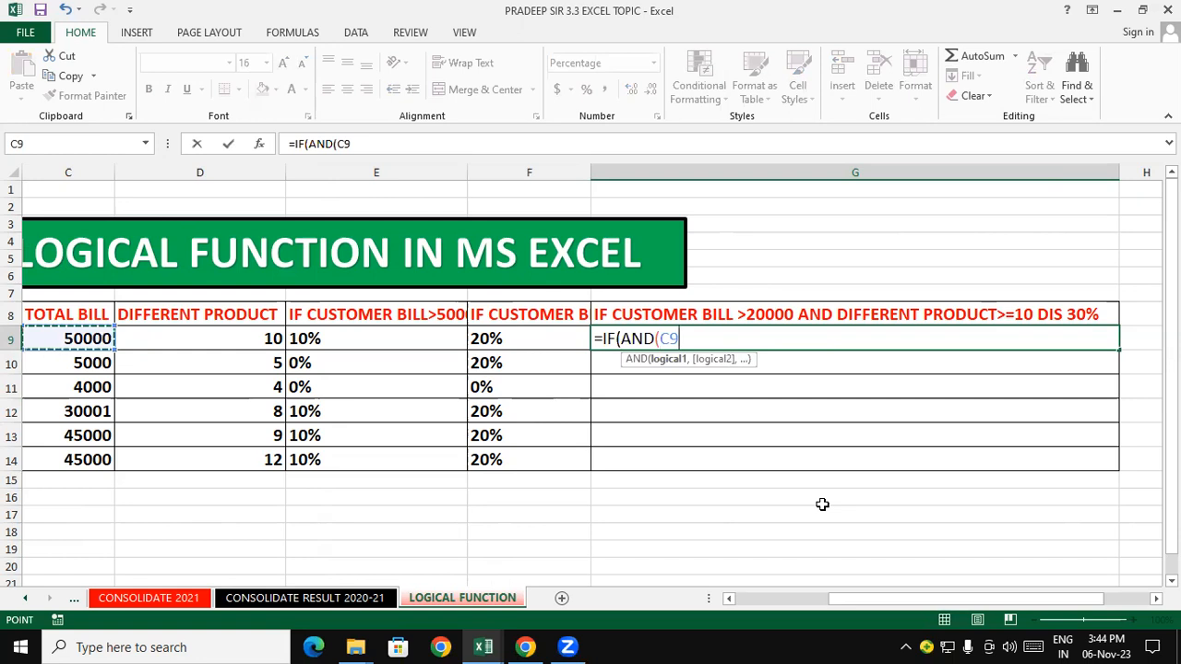
text(>)
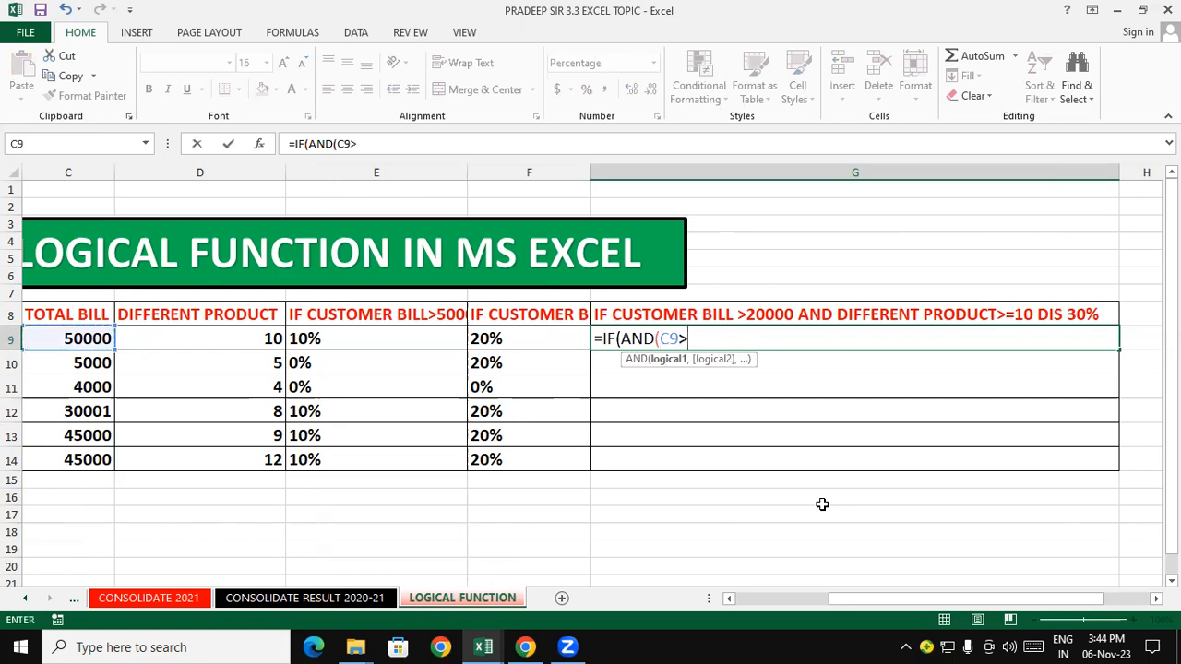
text(20000)
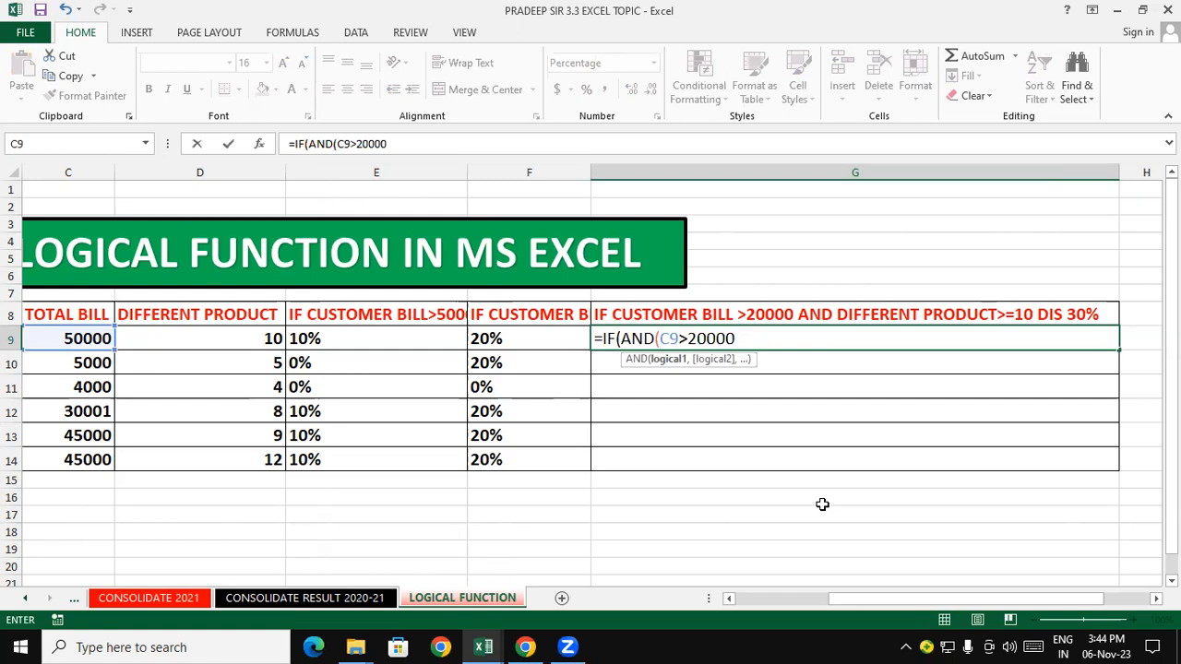
text(,)
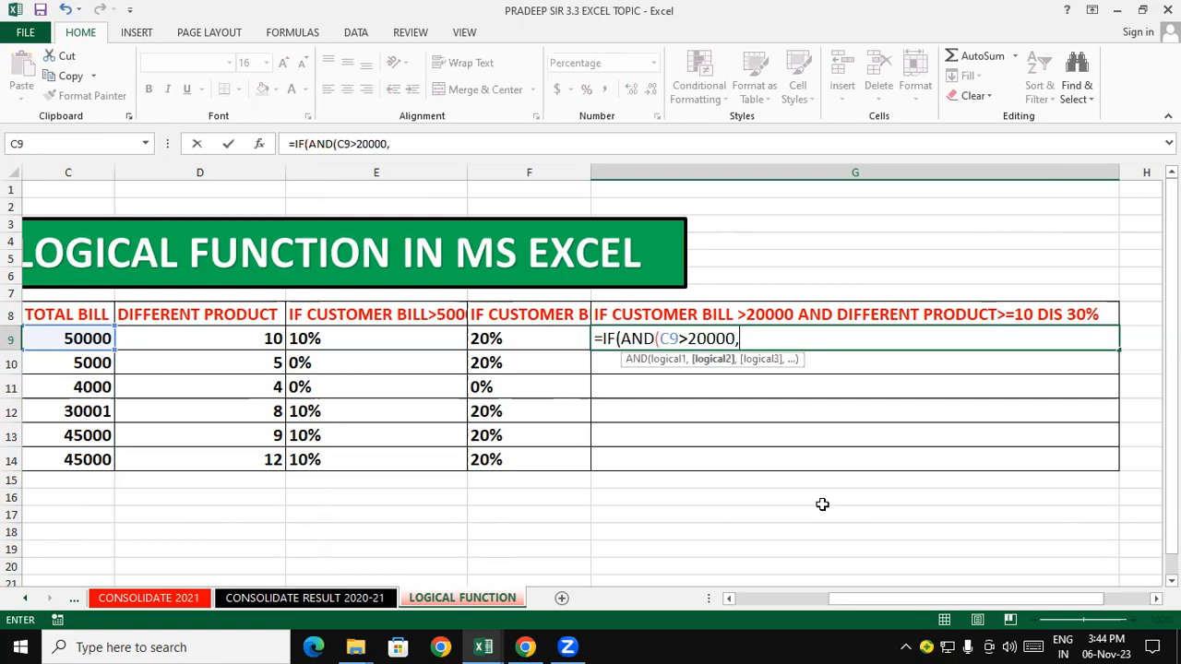
click(238, 330)
text(>=10)
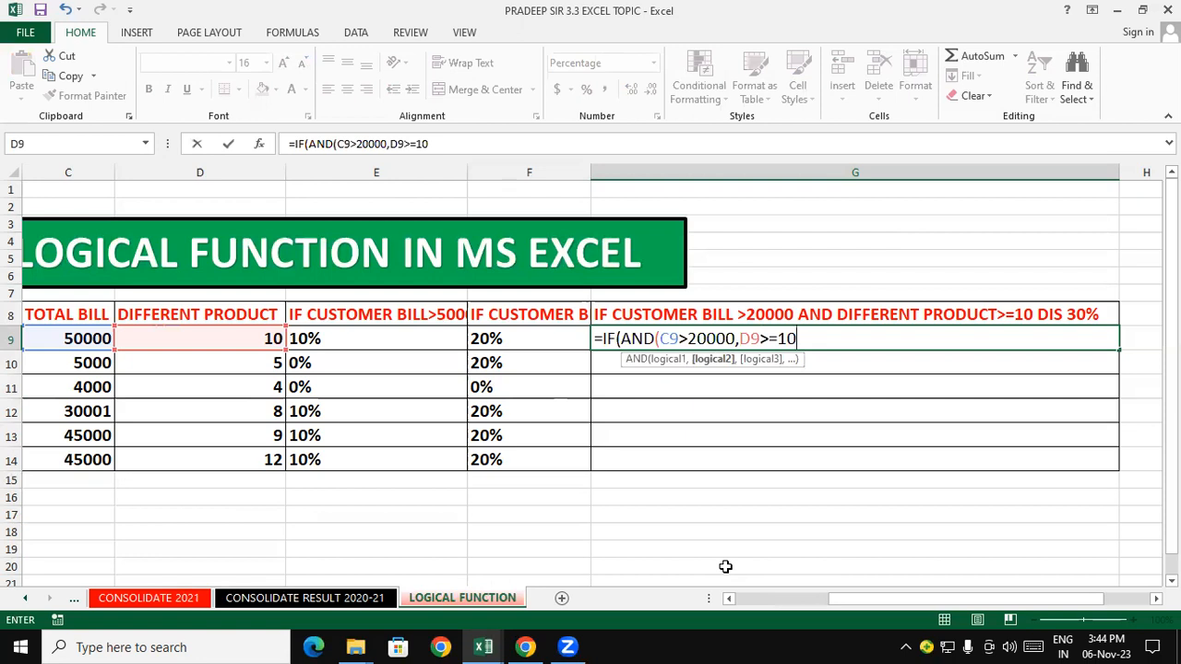
text())
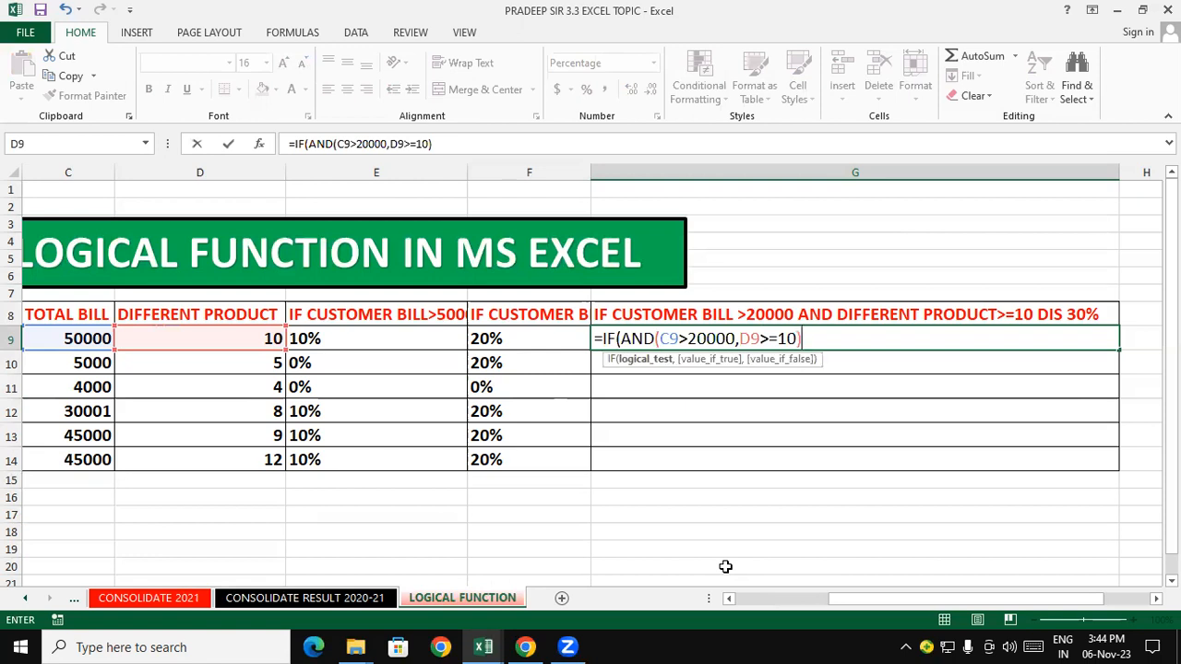
text(,)
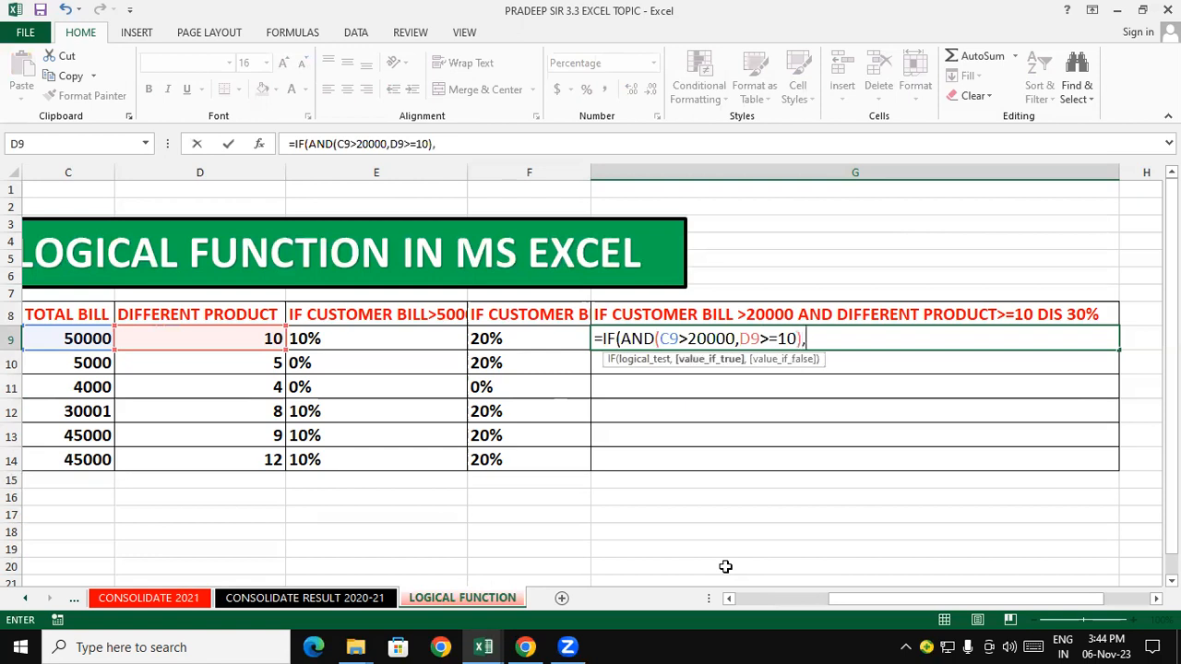
text("30%",")
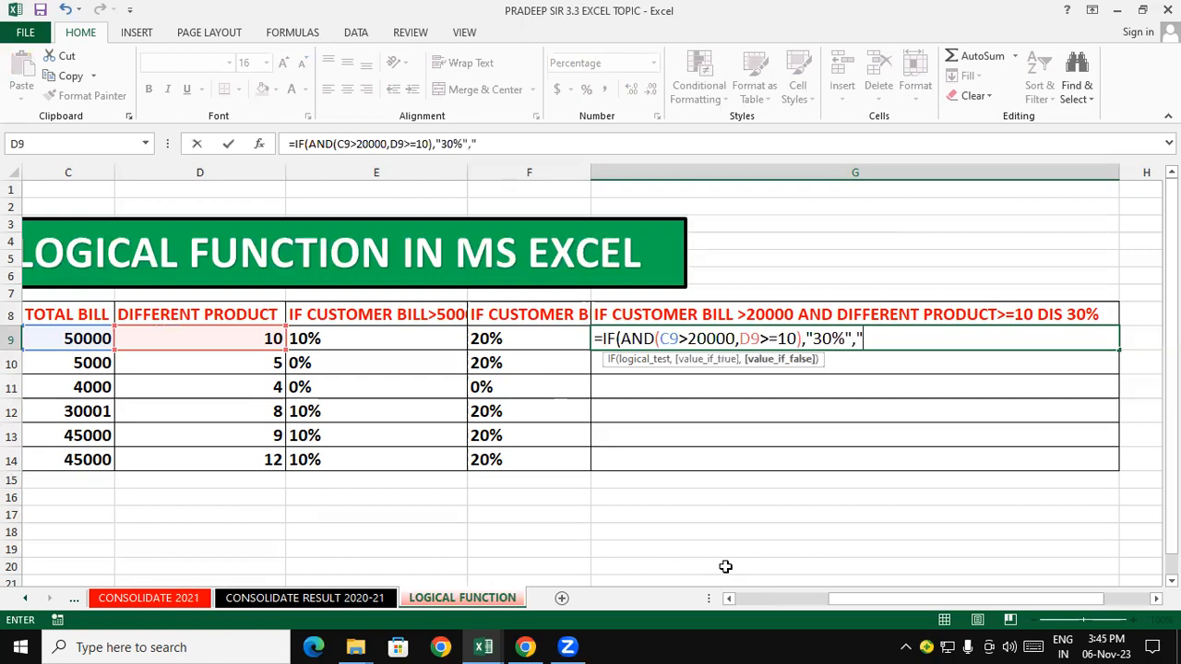
text(0%"))
key(Return)
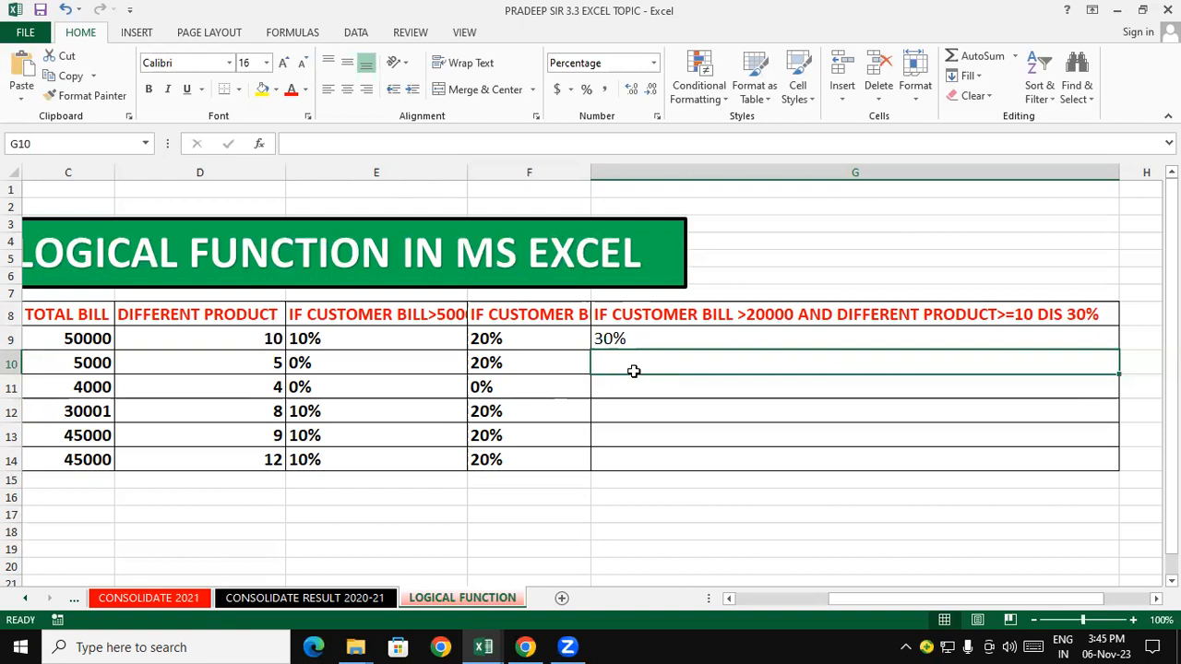
- Fill the IF with AND discount formula from G9 down through G14 and check the formula in row 12
click(698, 339)
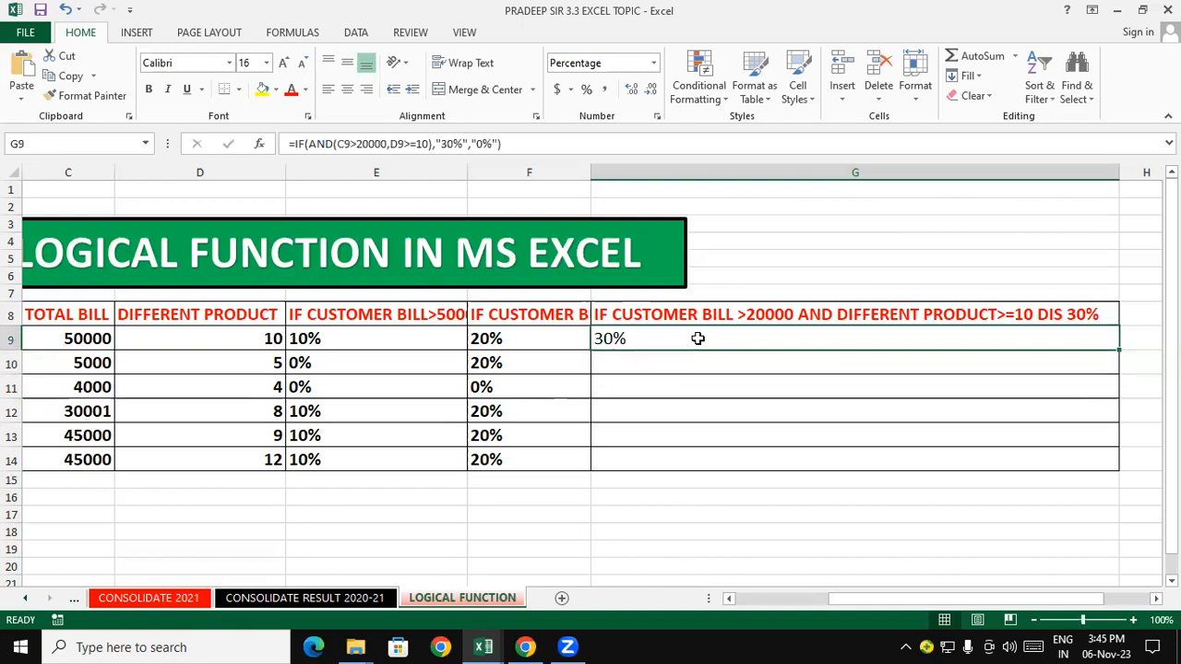
double_click(1115, 343)
click(798, 406)
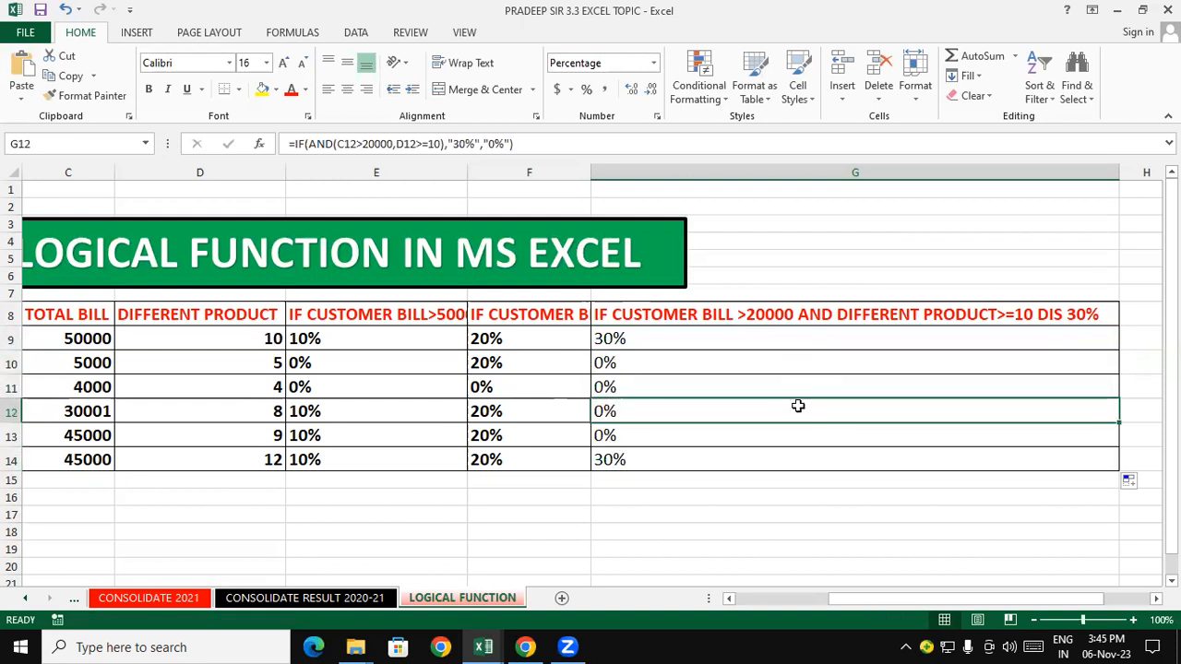
- Copy the formatting of cell C12 onto the discount results in G9:G14 with Format Painter
click(88, 406)
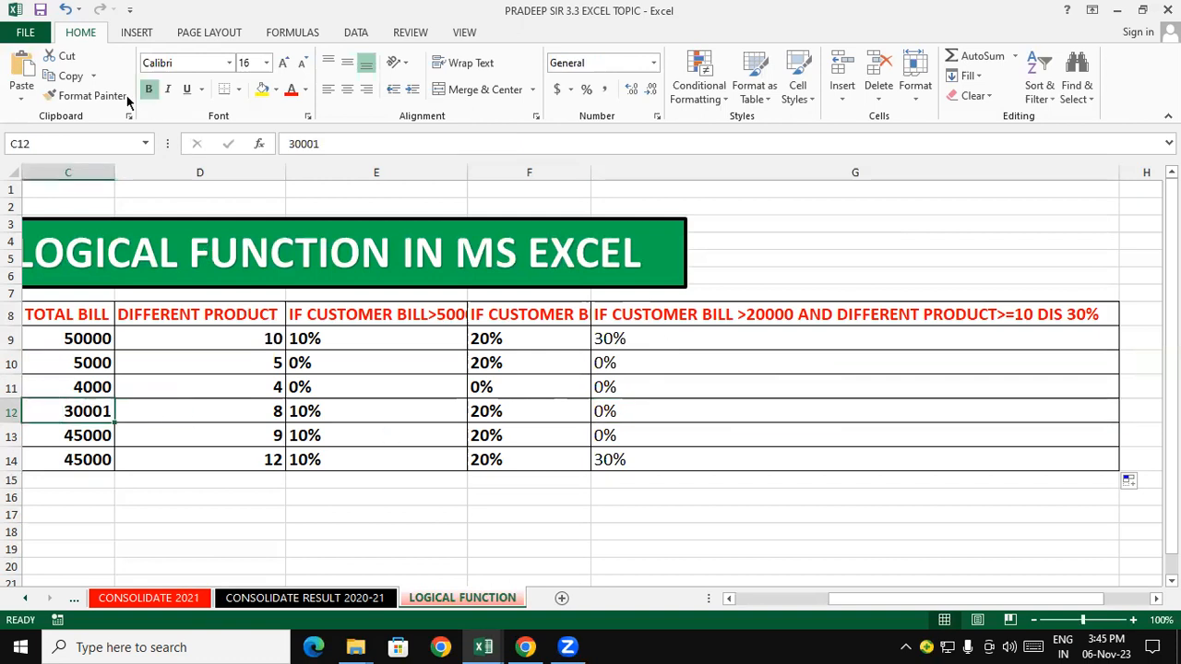
click(86, 95)
drag(627, 338, 640, 461)
click(600, 517)
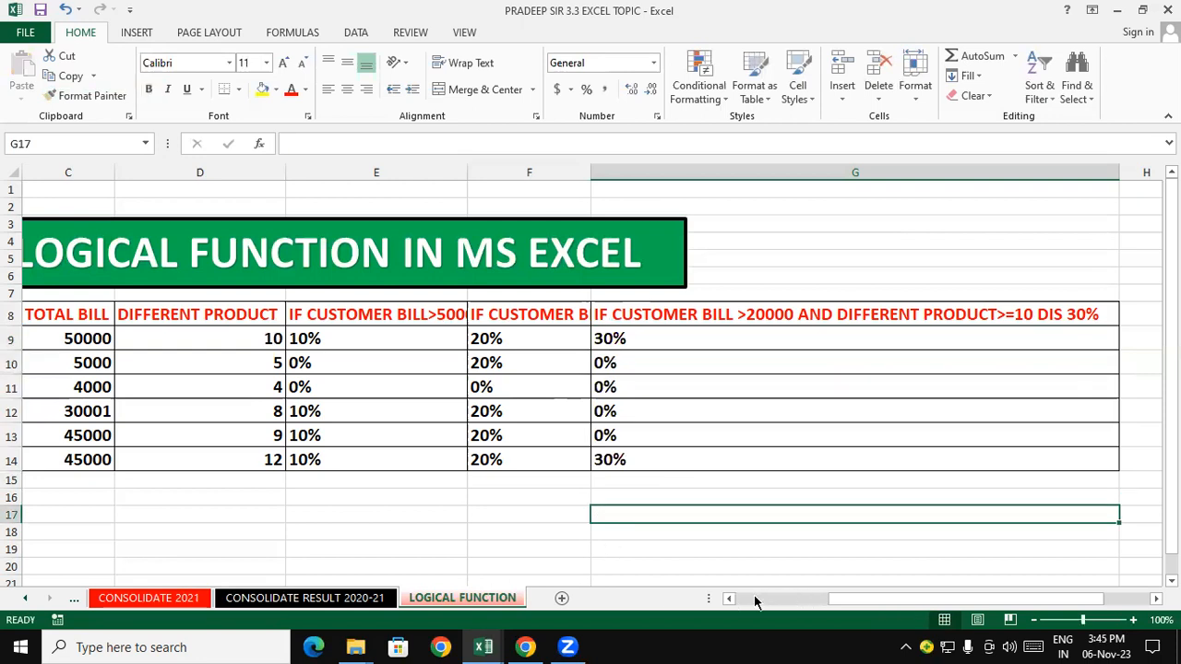
click(729, 599)
click(728, 598)
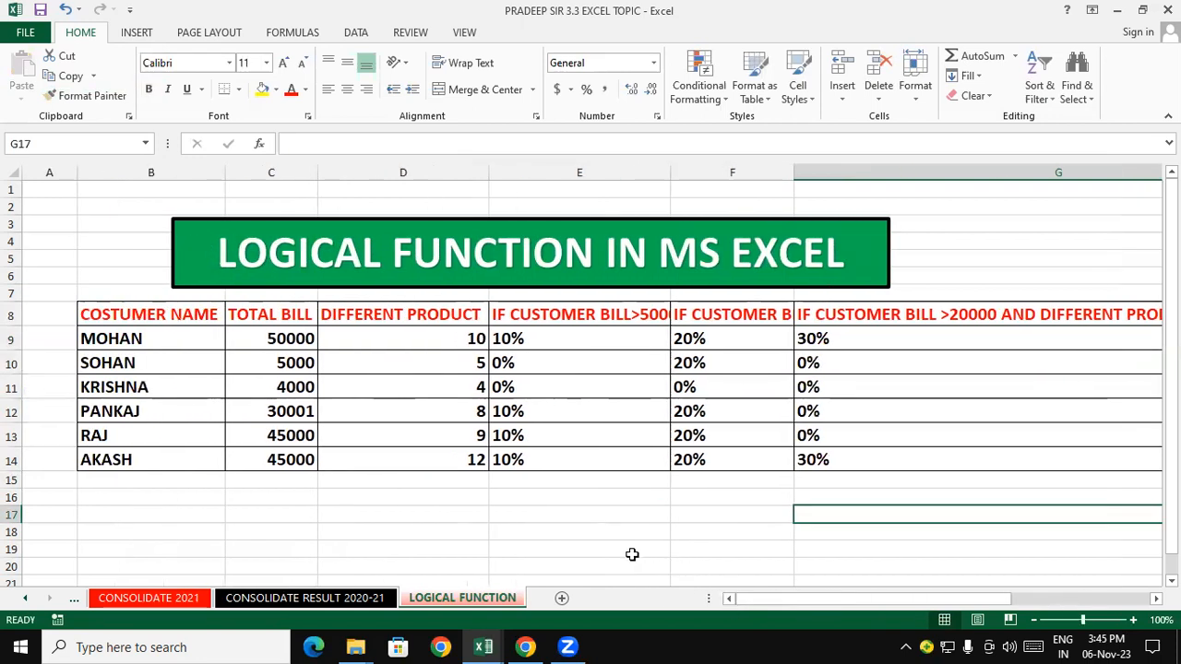
- Launch Notepad with the Run command NOTEPAD and maximize its window
key(super+r)
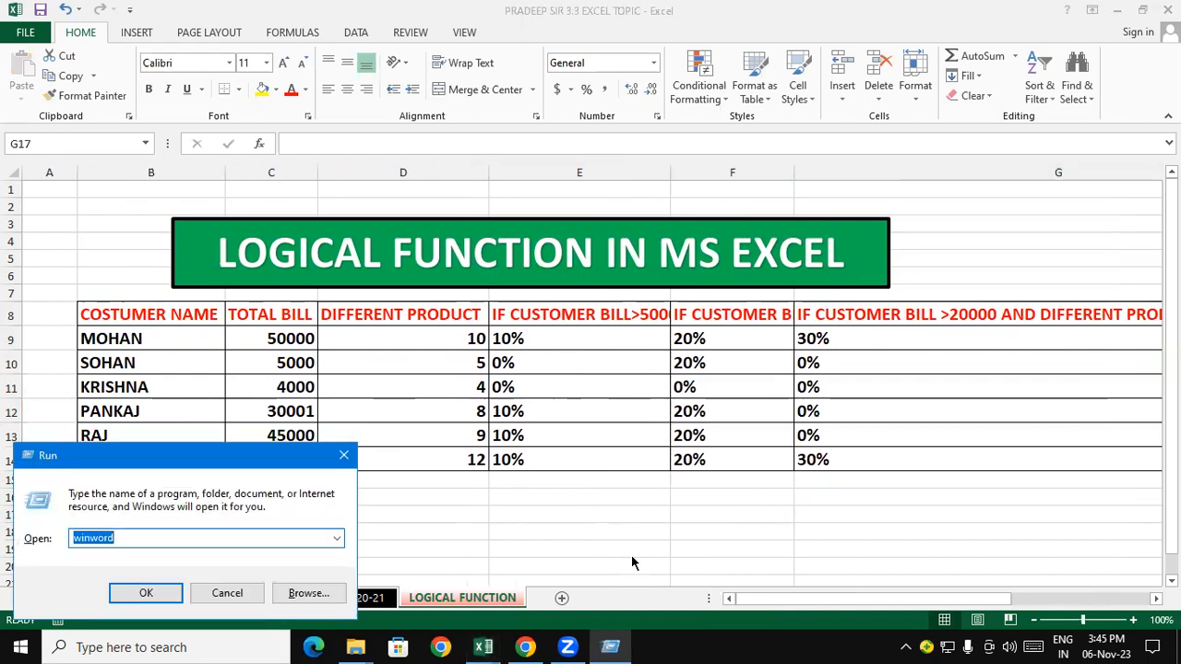
text(NOTEPA)
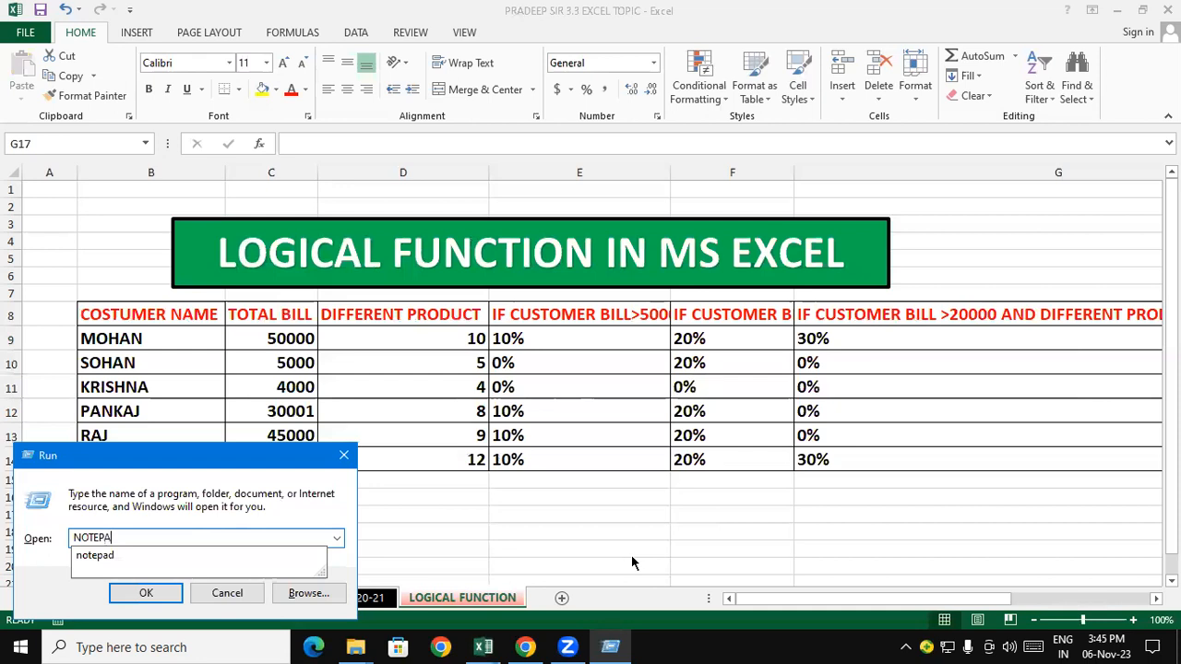
text(D)
key(Return)
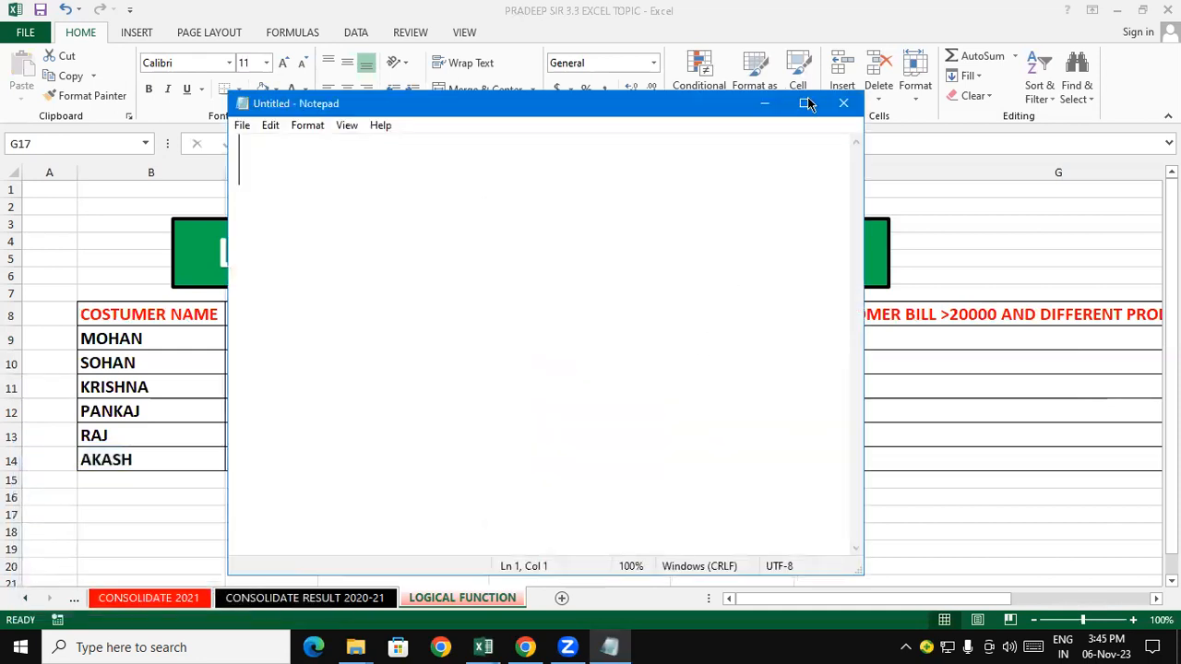
click(805, 103)
- Leave the first line blank and write the formula note =IF(SELECT TOTAL BILL>5000,"10%","0%") on the second line
key(Return)
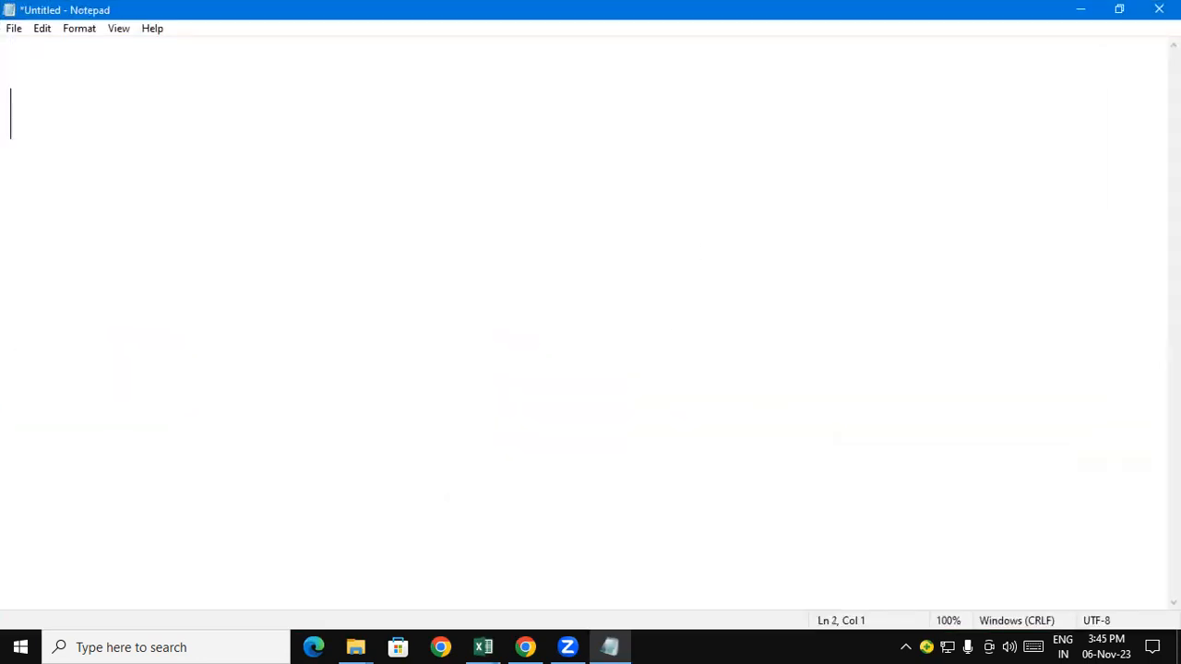
text(=IF(SELECT TO)
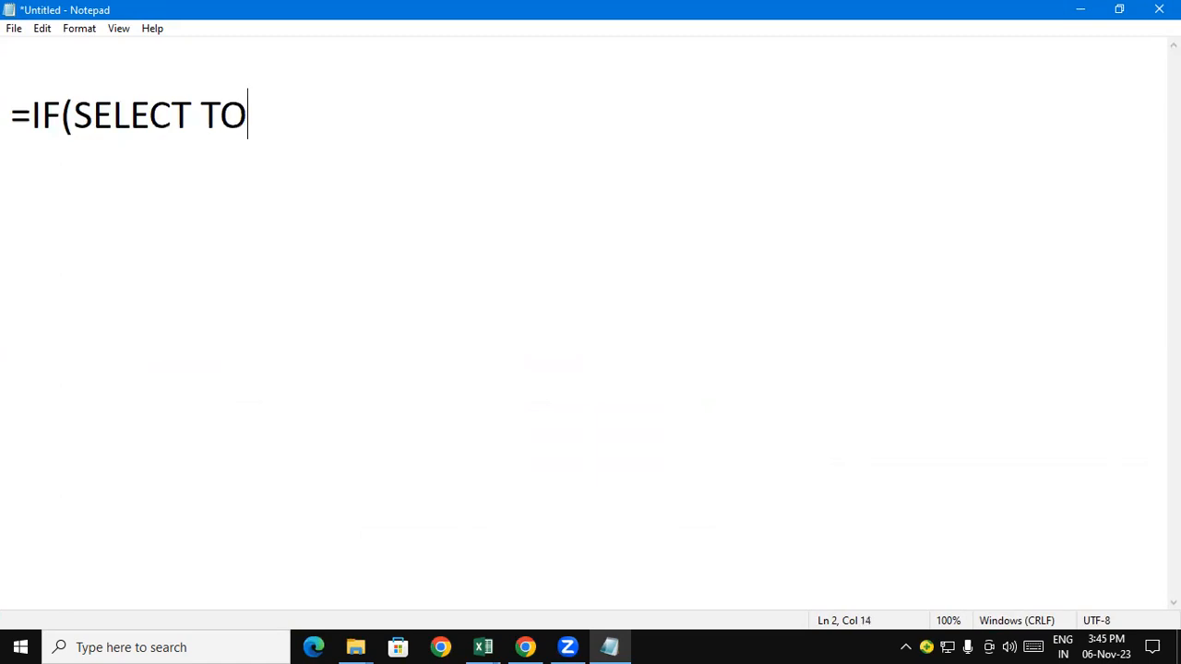
text(TAL BILL>5000,"1)
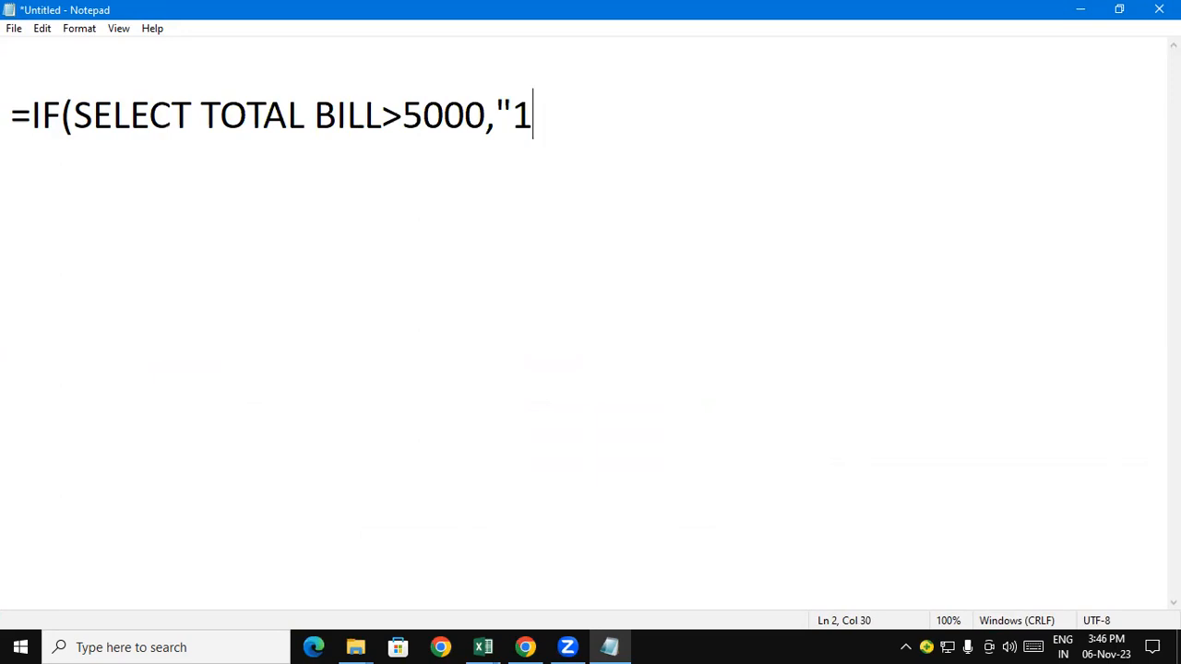
text(0%)
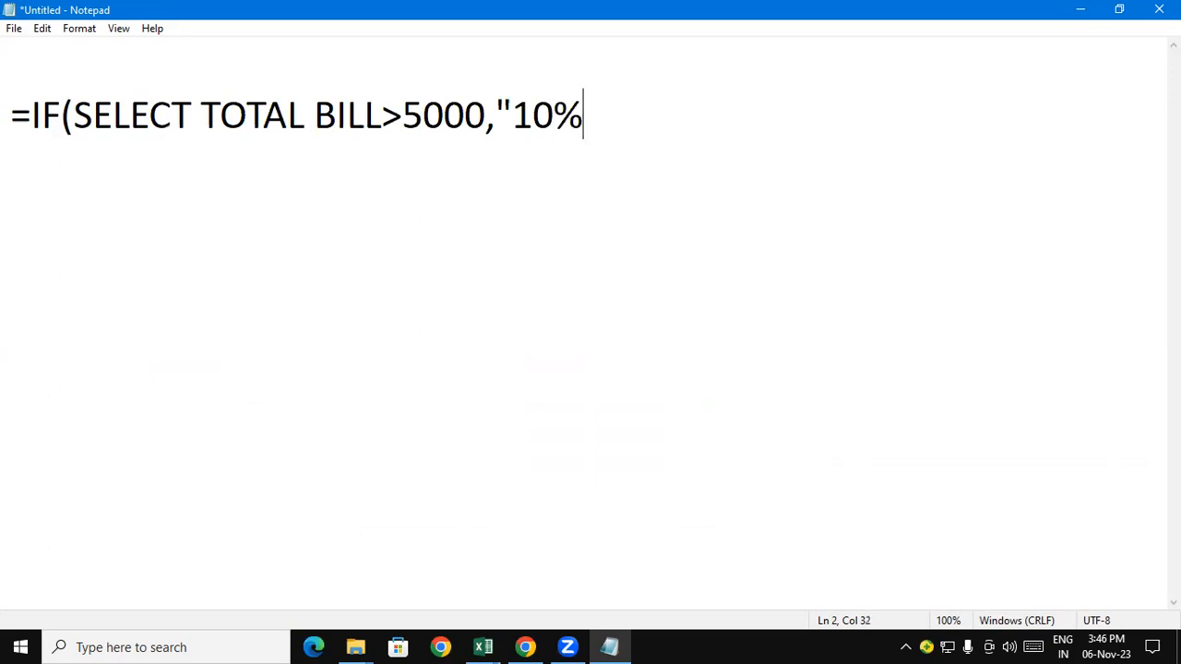
text(","0)
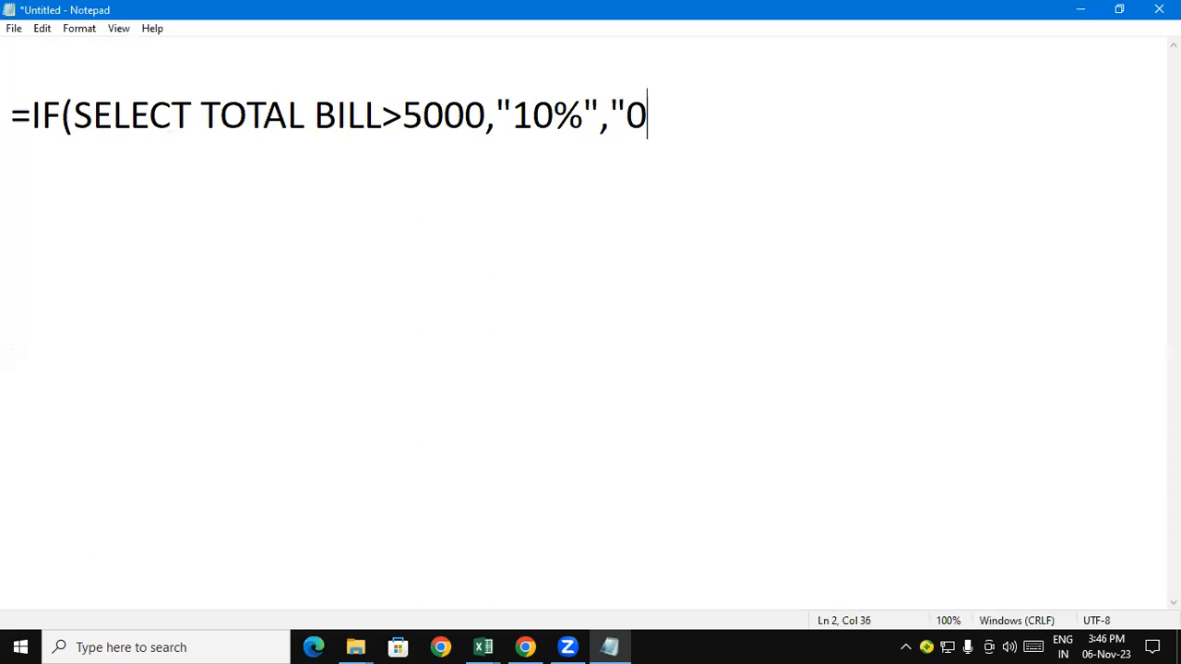
text(%"))
- After a blank line, write the second formula note =IF(OR(SELECT TOTAL BILL>10000,SELECT PRODUCT>=5),"20%","0%")
key(Return)
key(Return)
text(=)
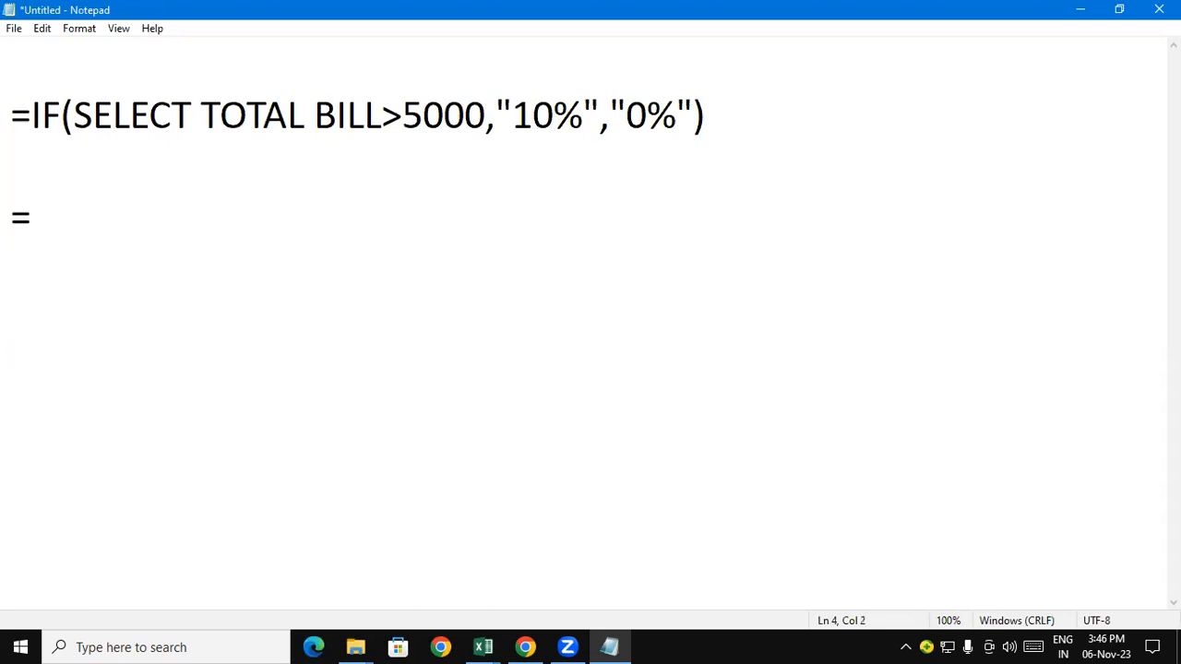
text(IF(O)
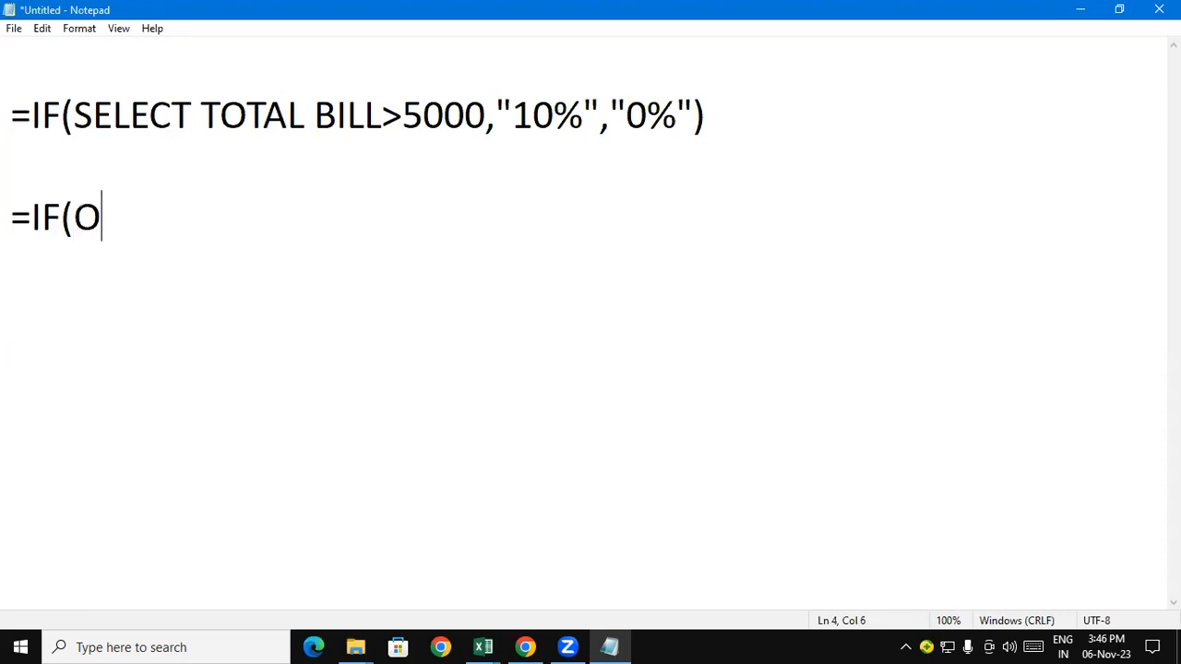
text(R(SEL)
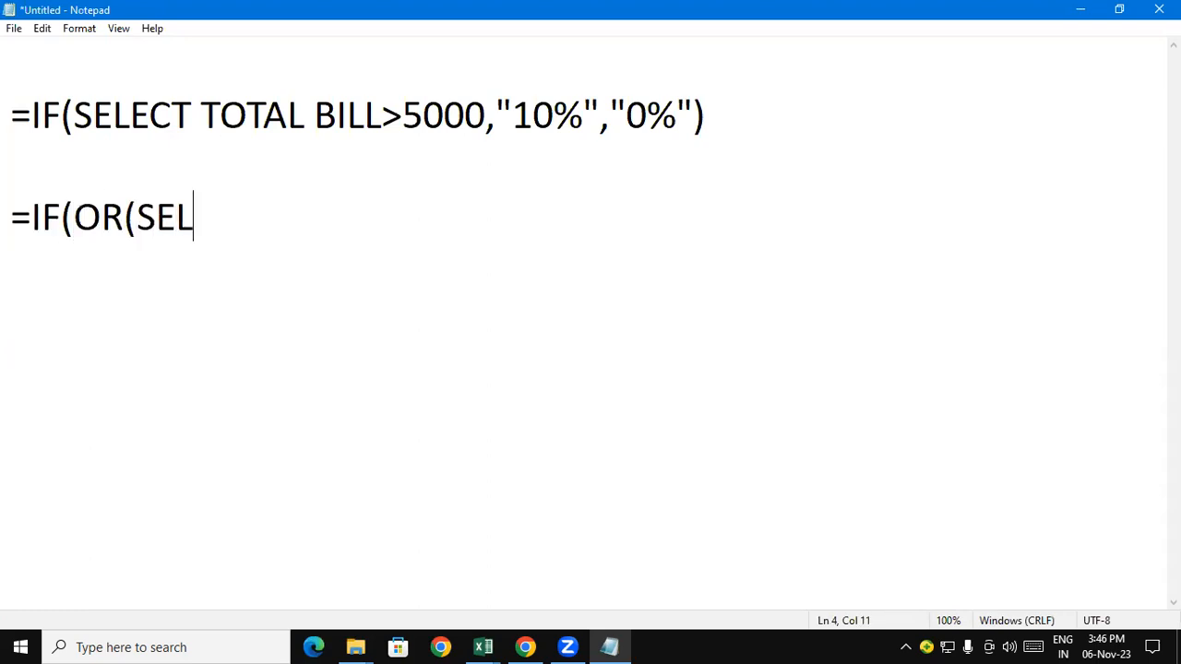
text(ECT TOT)
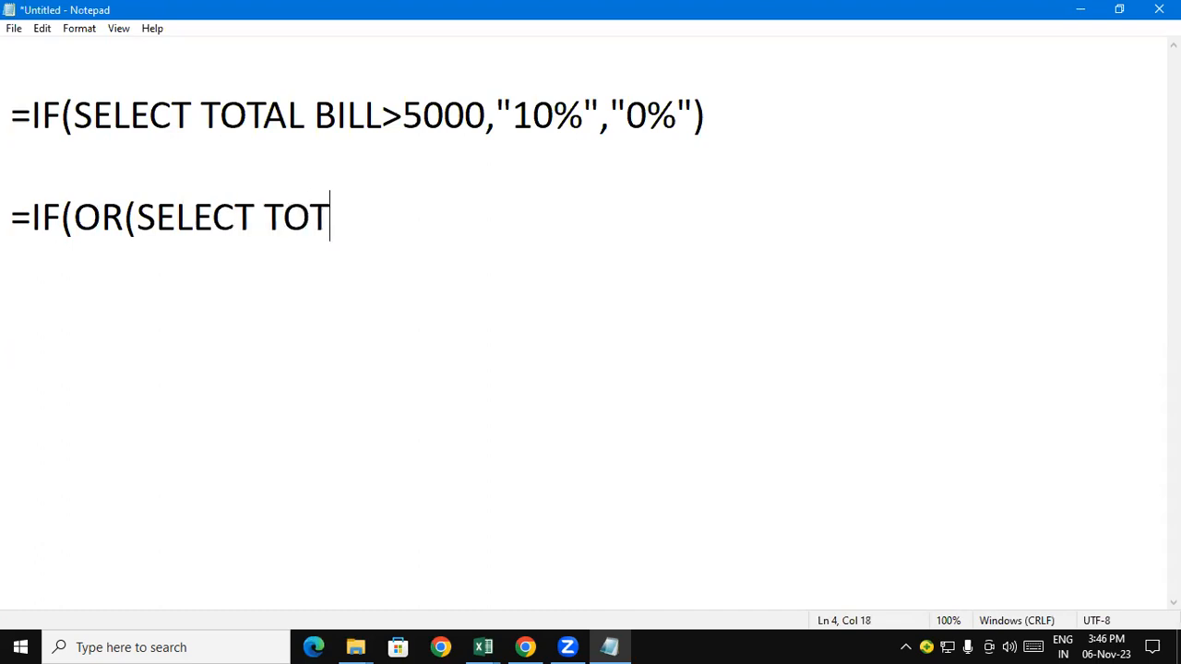
text(AL BIL)
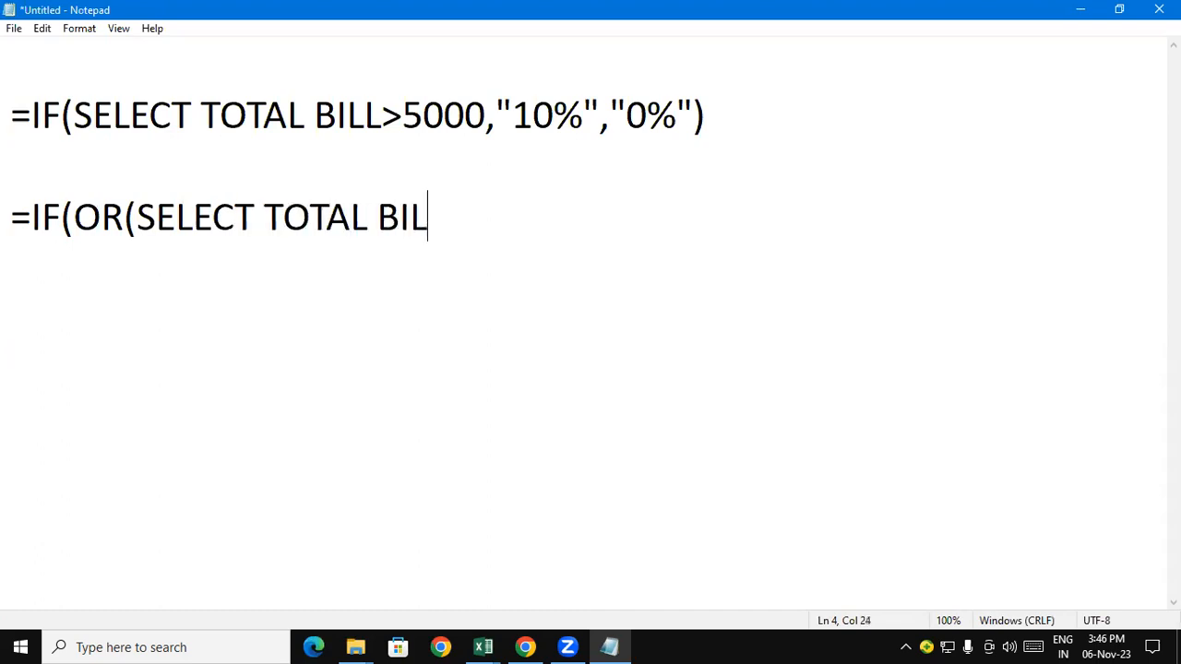
text(L>10000)
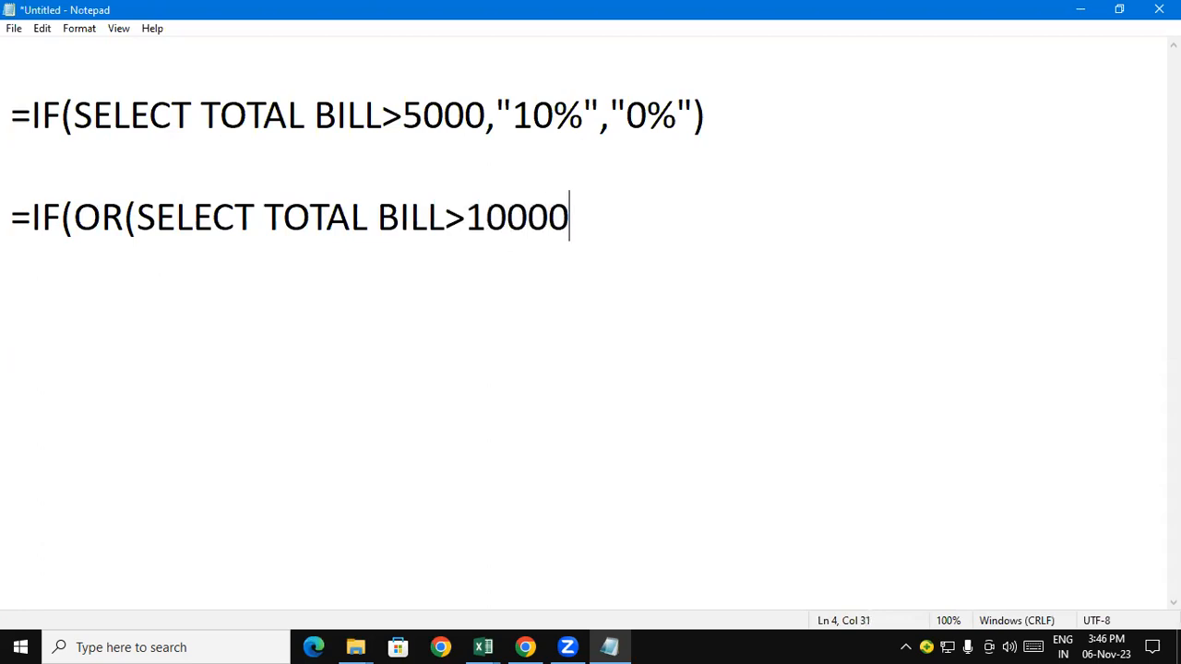
text(,")
key(BackSpace)
text(SELECT )
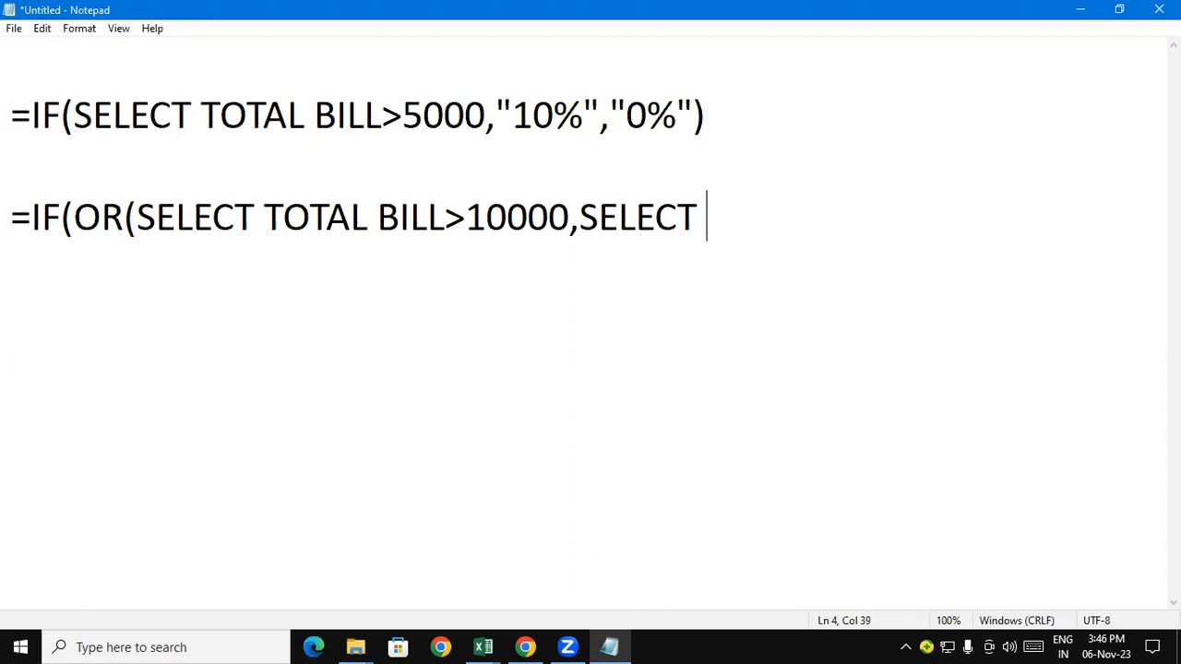
text(PRODUCT)
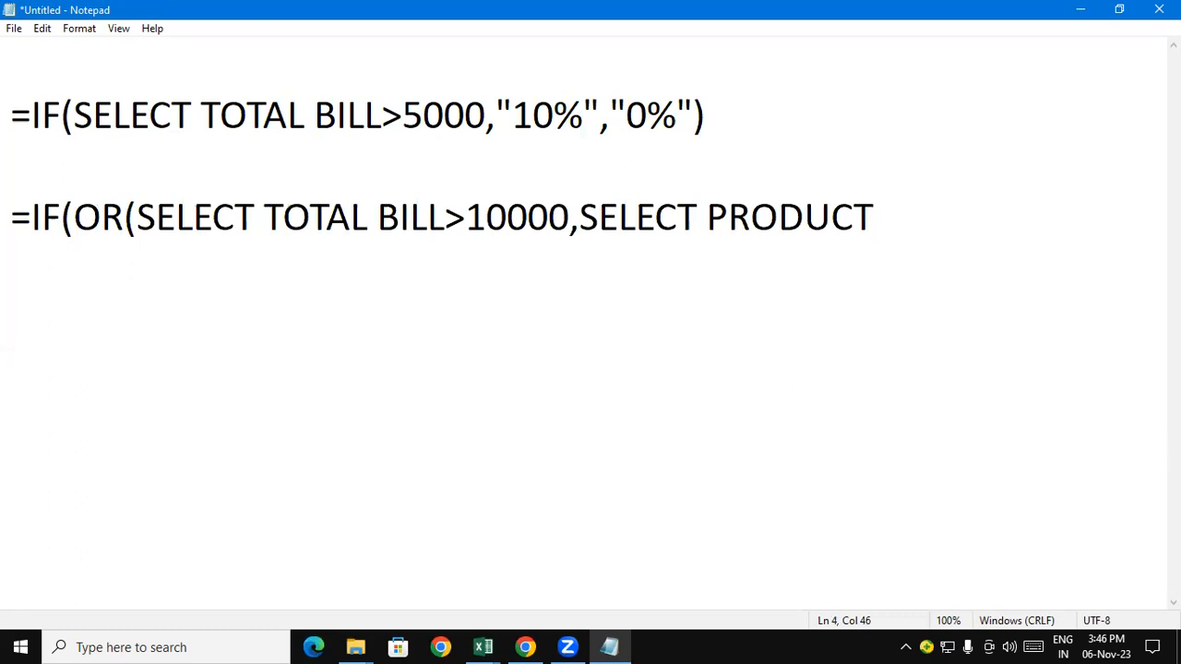
text(>=)
text(5)
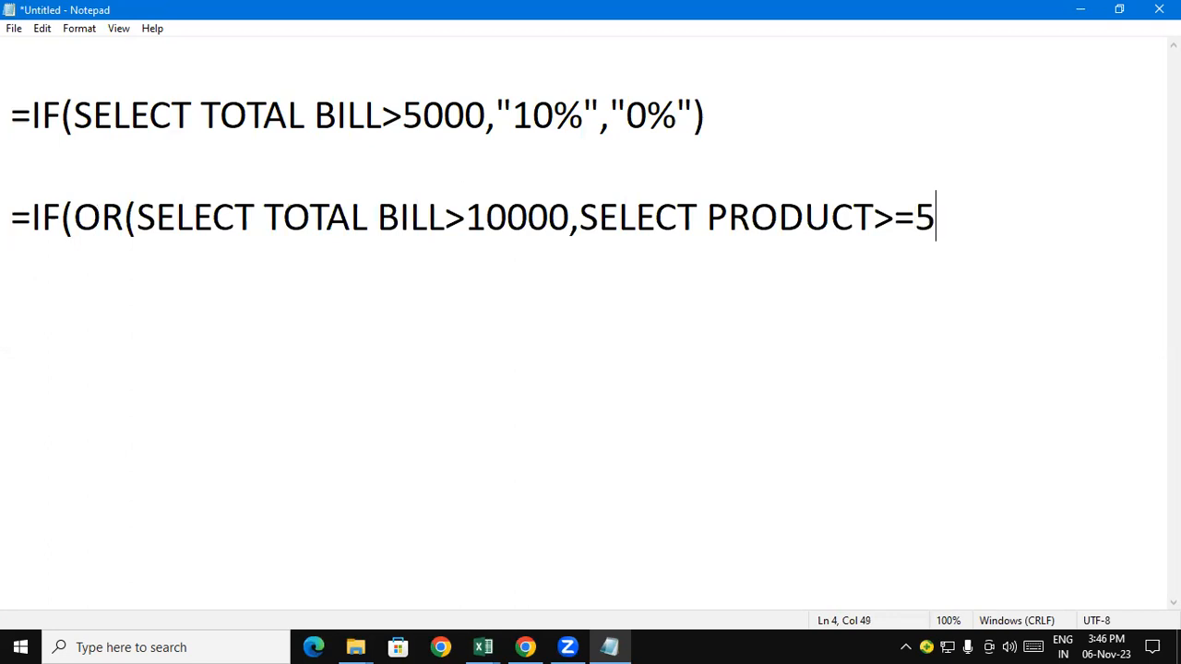
text(),"20%",)
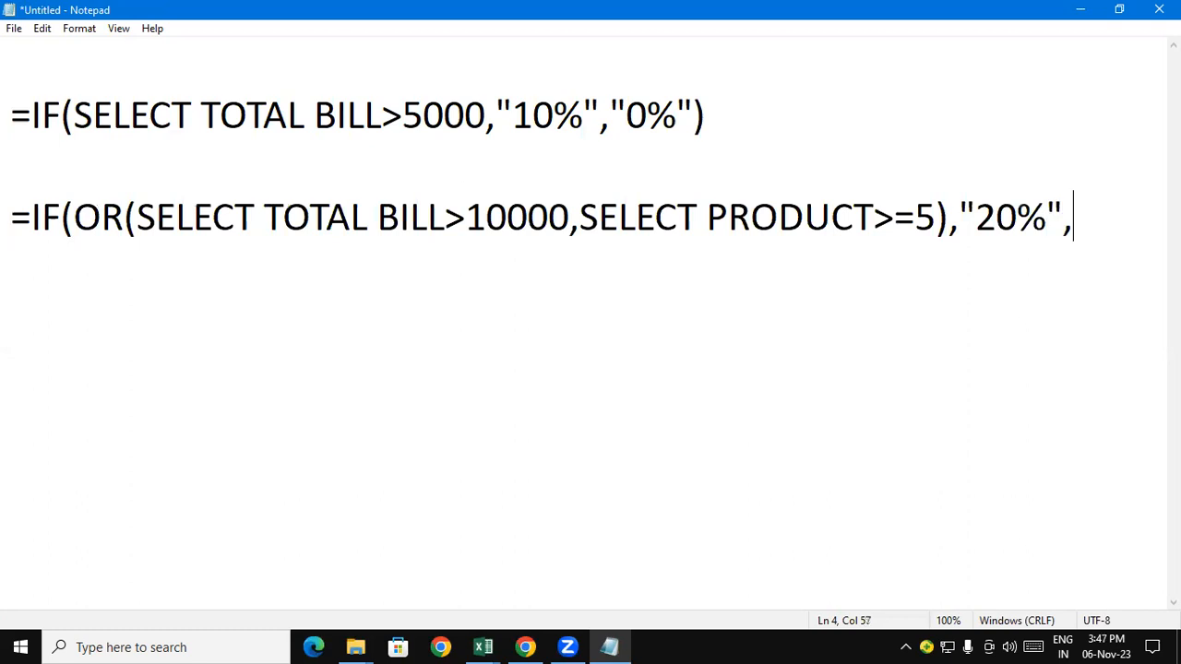
text("0%")
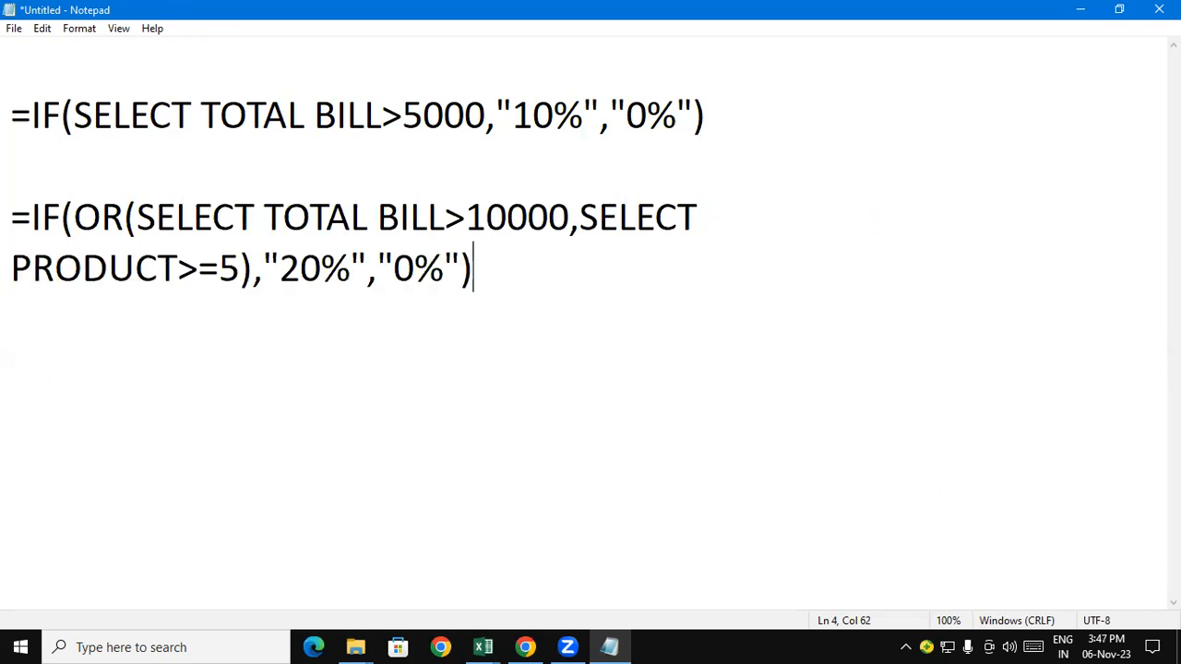
- After another blank line, start a third note with =IF(AND( and append the OR note's text from SELECT TOTAL BILL to its end
key(Return)
key(Return)
text(=IF)
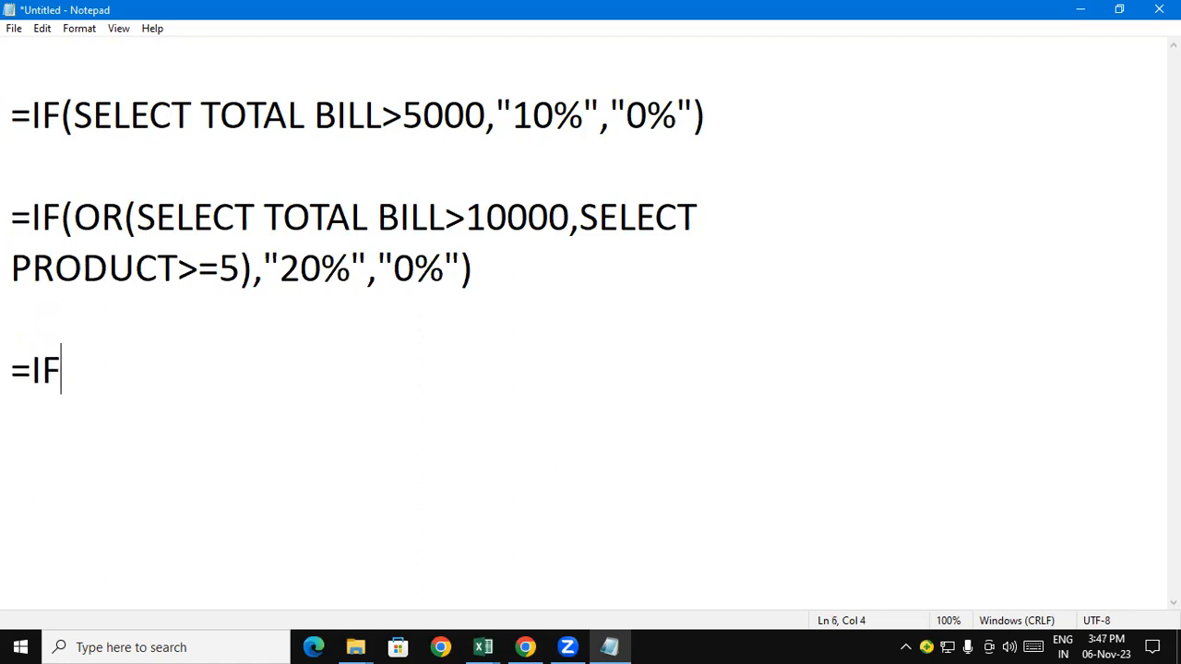
text((AND()
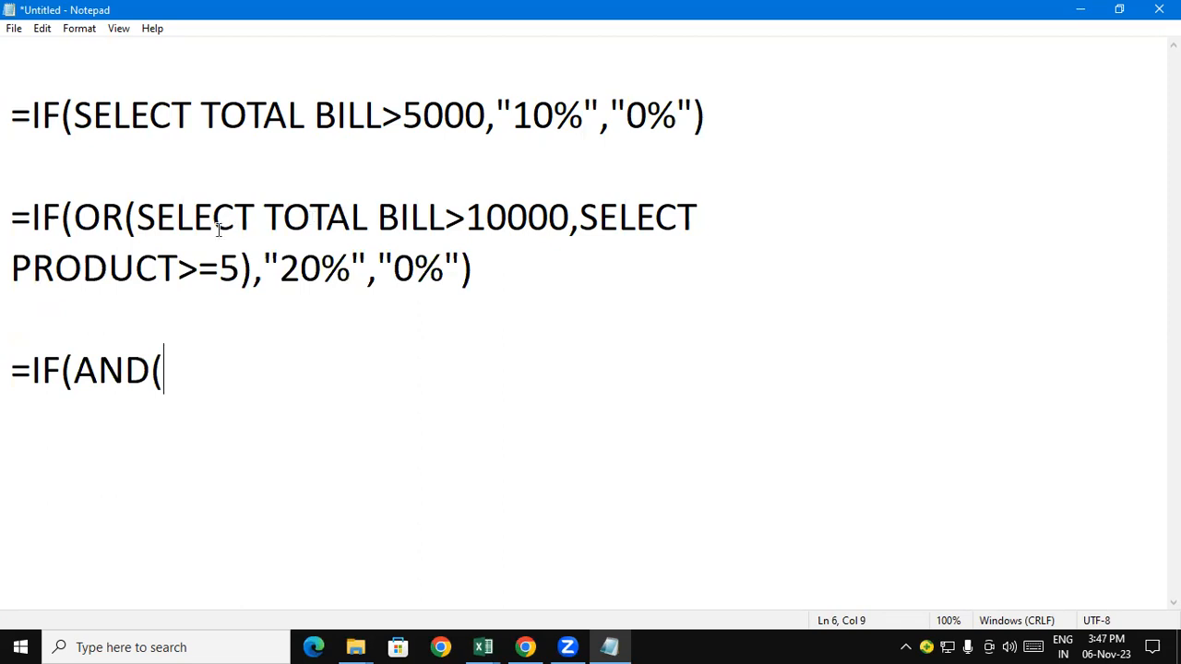
drag(136, 216, 483, 297)
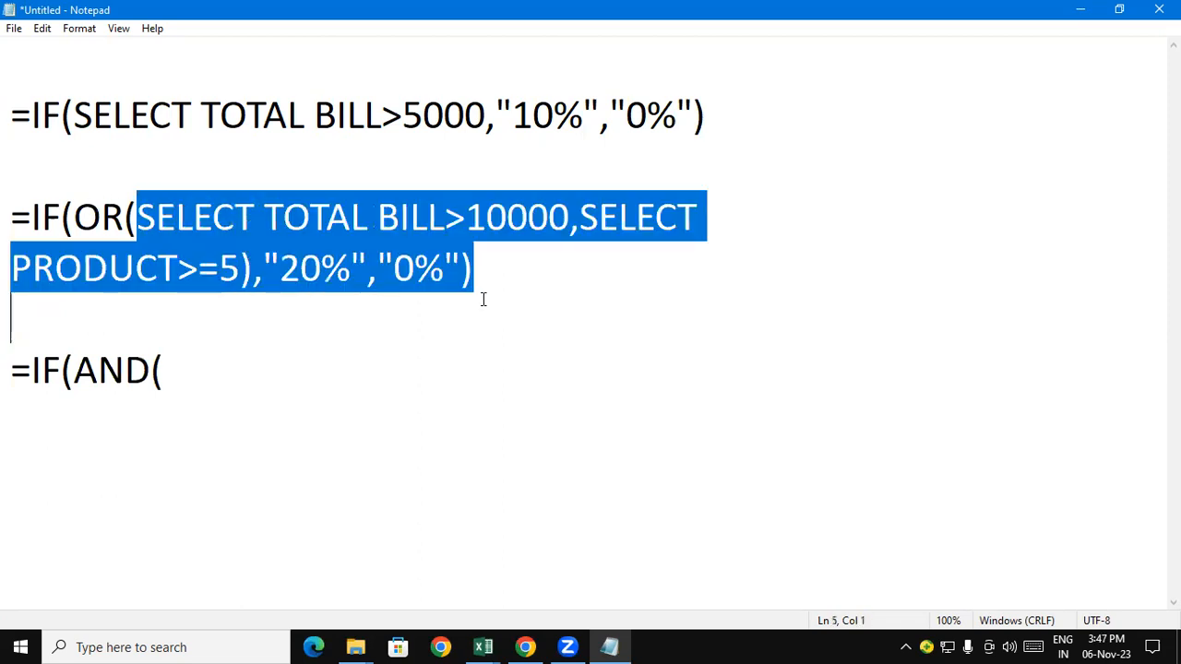
right_click(463, 262)
click(524, 318)
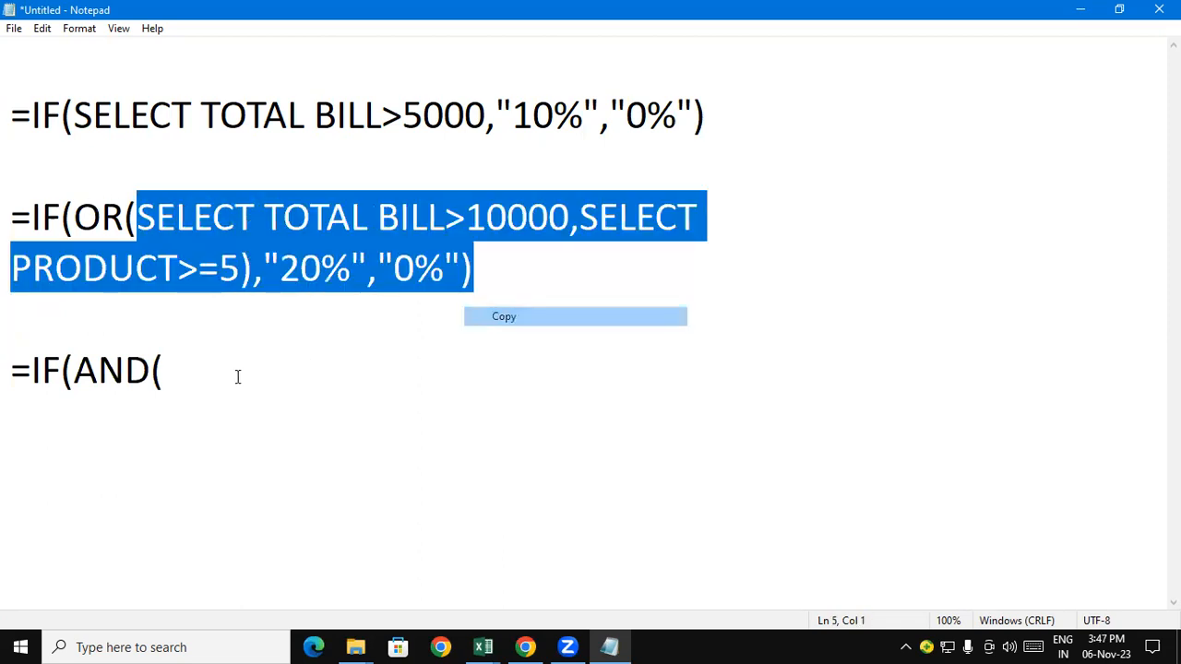
click(210, 380)
key(ctrl+v)
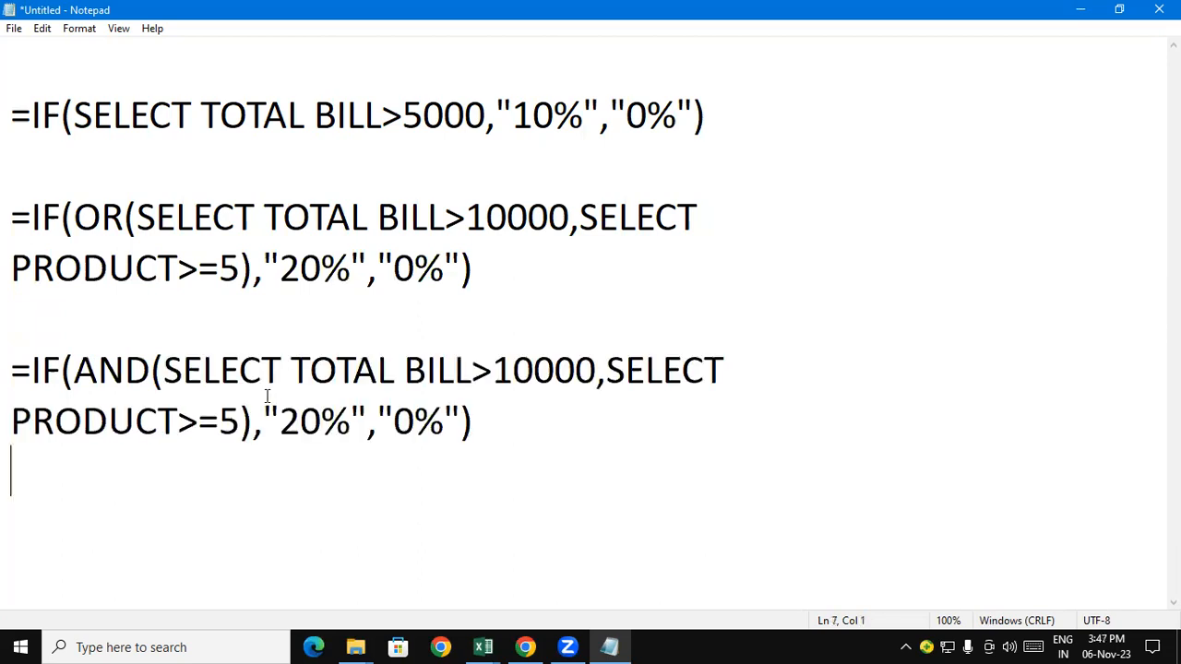
- In the AND formula note, set the bill limit to 20000, the product minimum to 10 and the discount to 30%
click(514, 371)
key(BackSpace)
text(2)
click(240, 422)
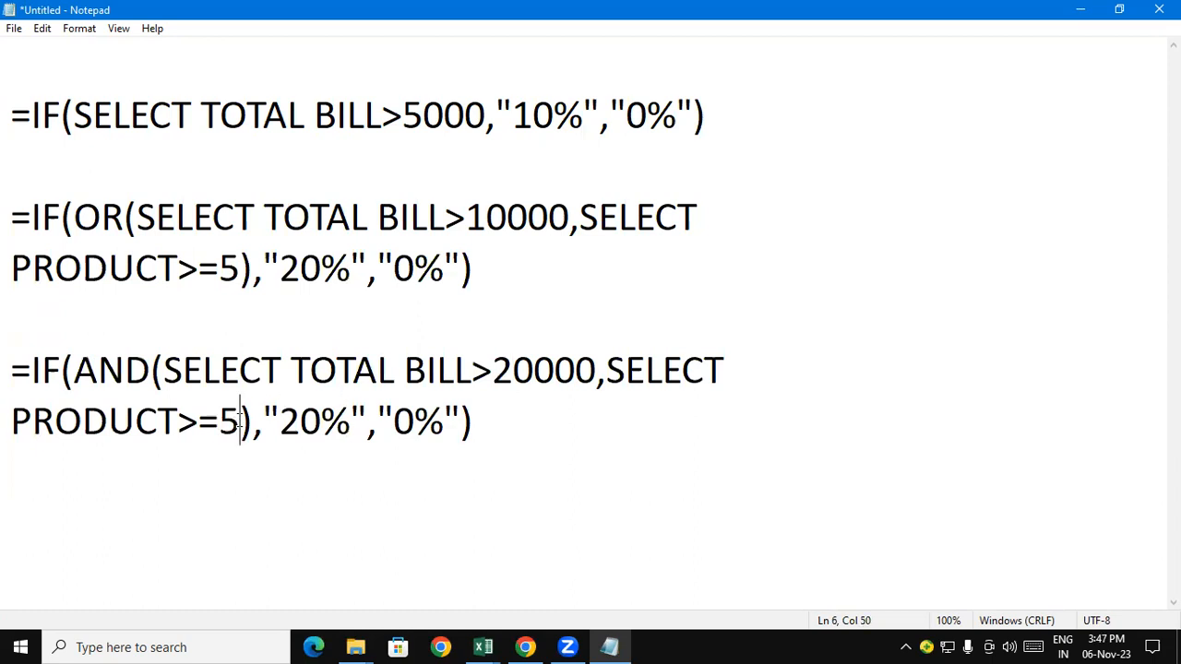
key(BackSpace)
text(10)
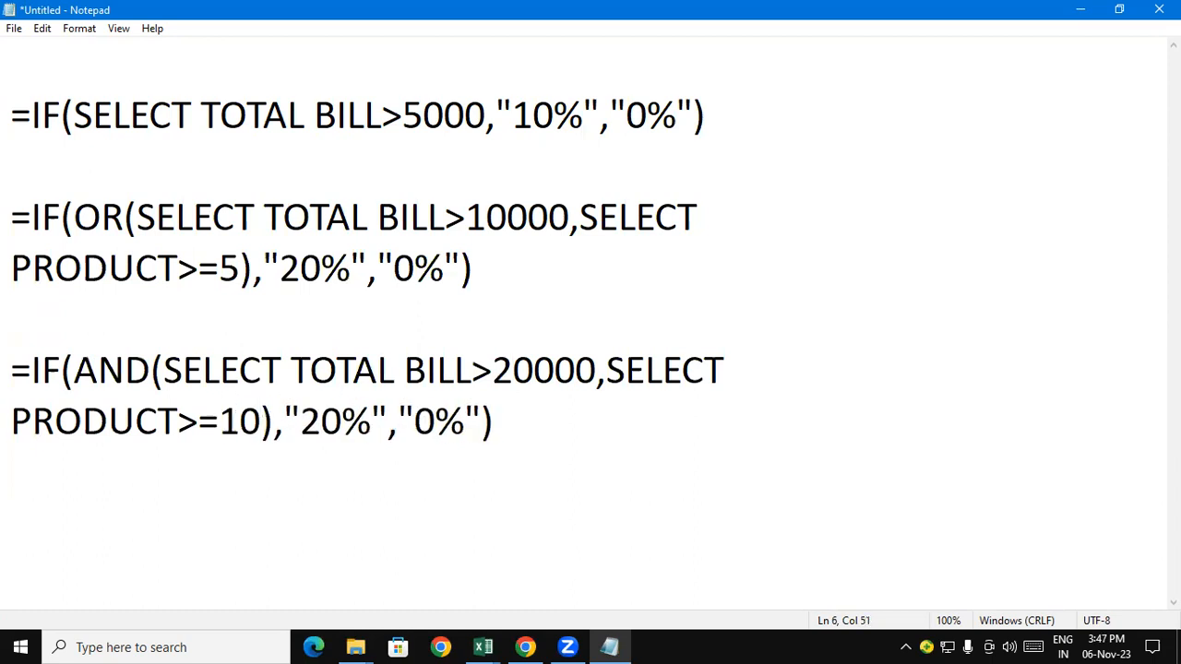
click(320, 419)
key(BackSpace)
text(3)
click(609, 447)
- Insert an extra blank line above the first formula and write the title "LOGICAL FUNCTION IN MS EXCEL" in double quotes on line one
click(13, 109)
key(Return)
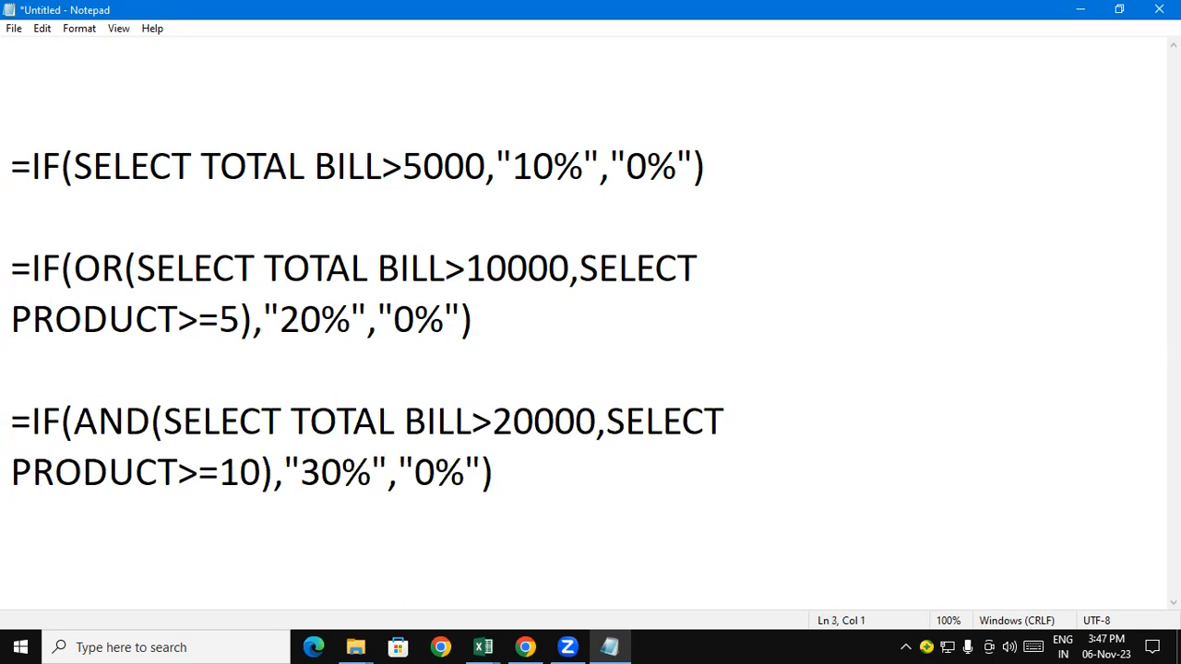
click(57, 60)
text(LOGICA)
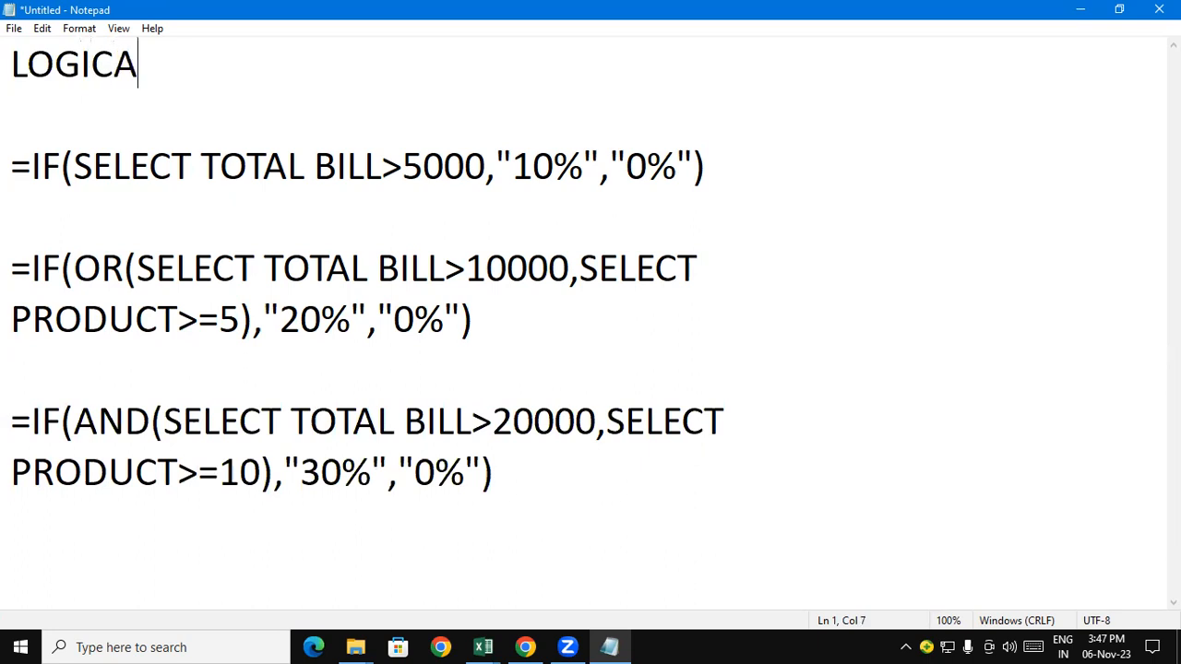
text(L FUN)
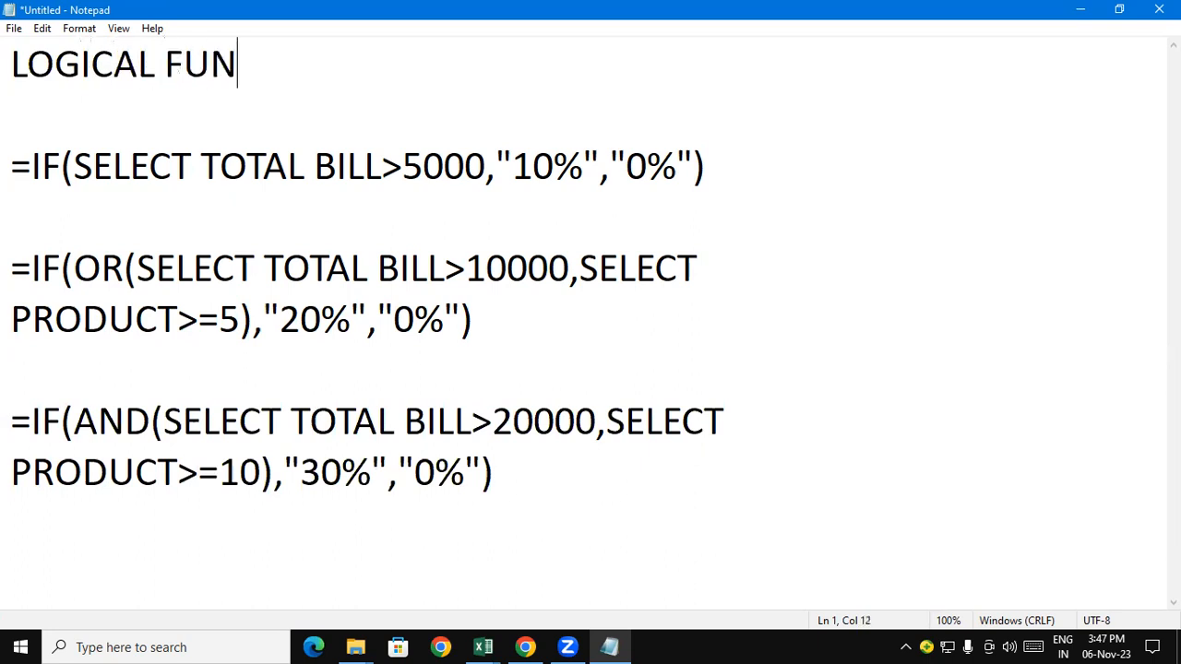
text(CTION I)
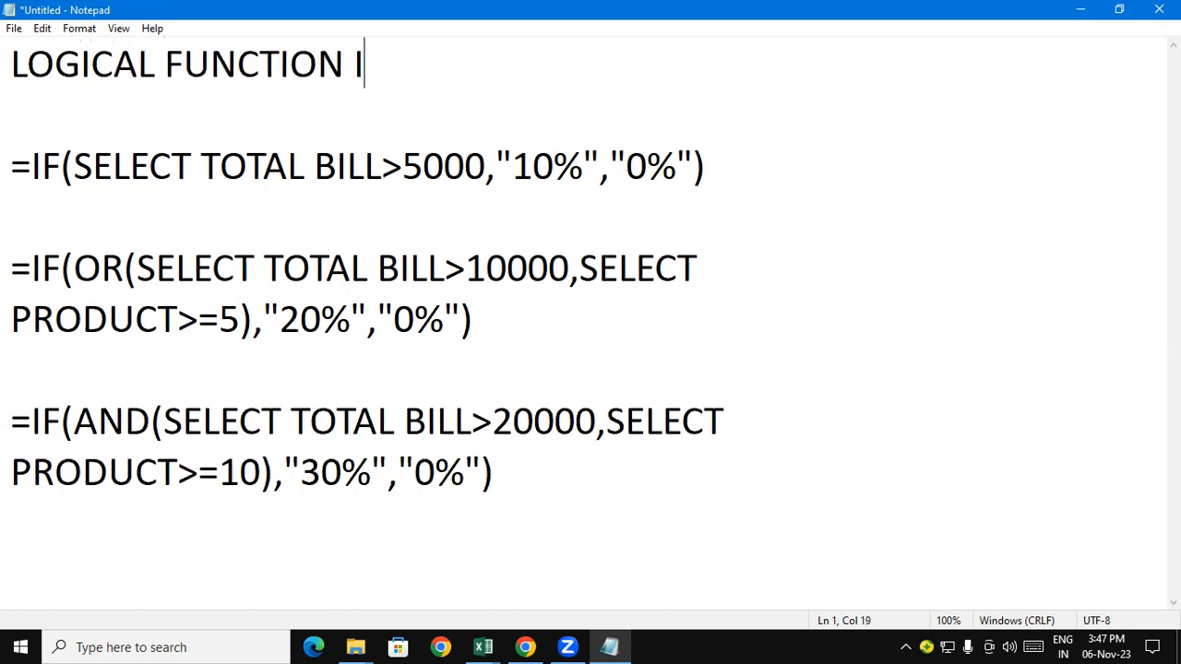
text(N MS E)
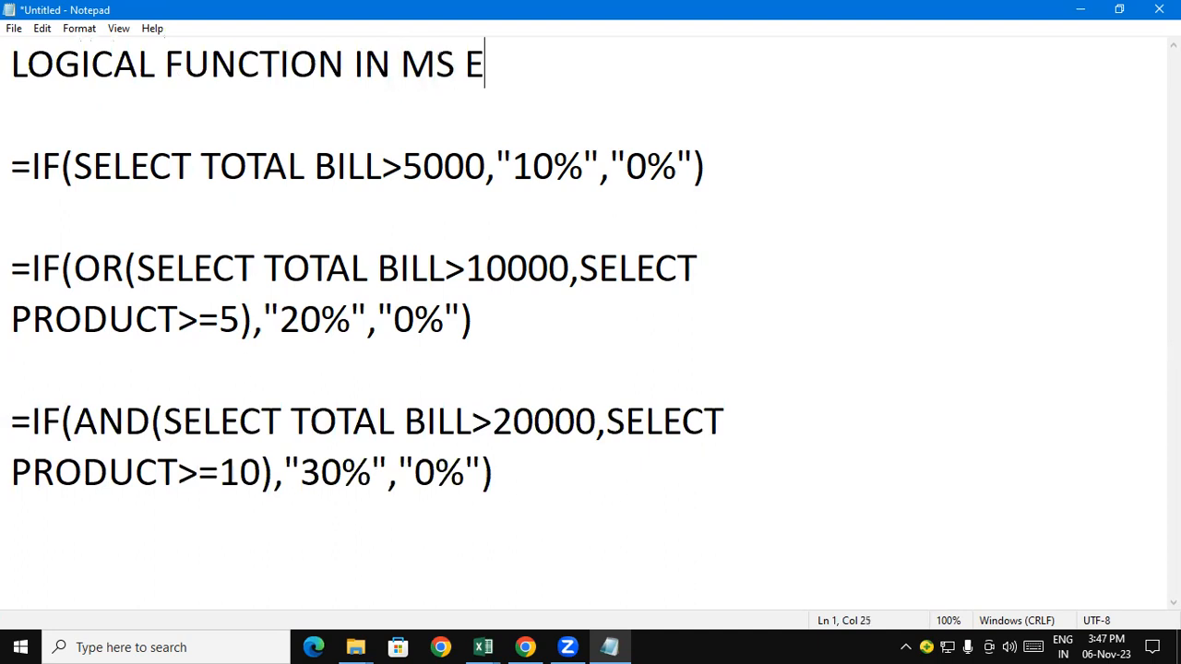
text(XCEL")
click(12, 65)
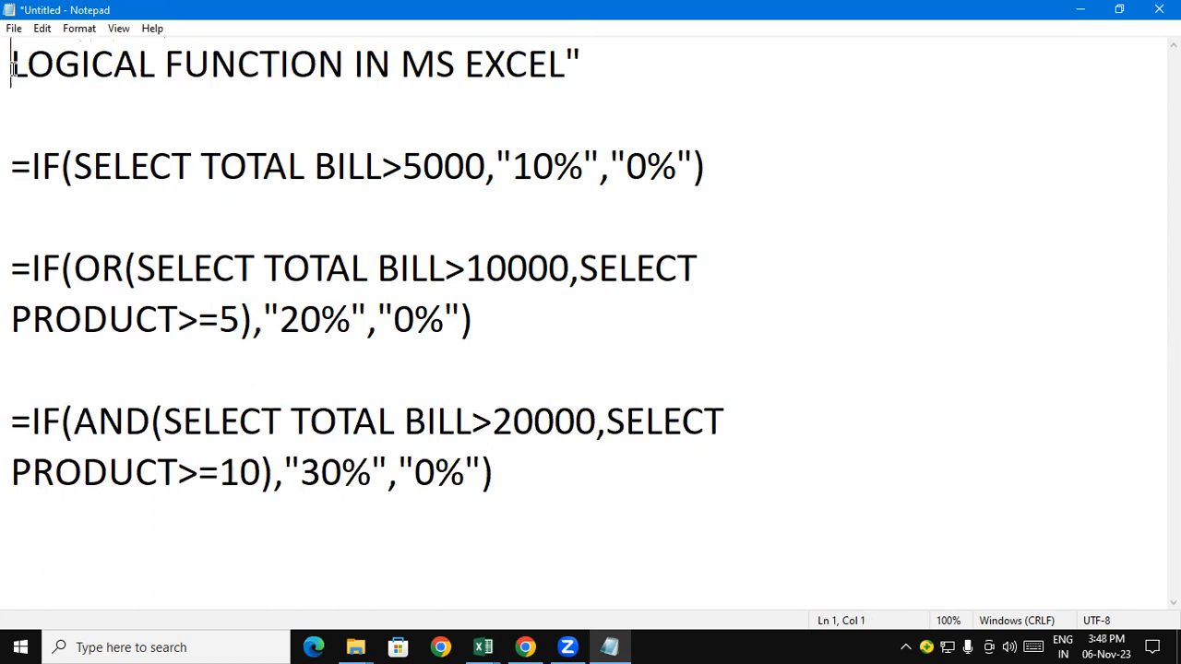
text(")
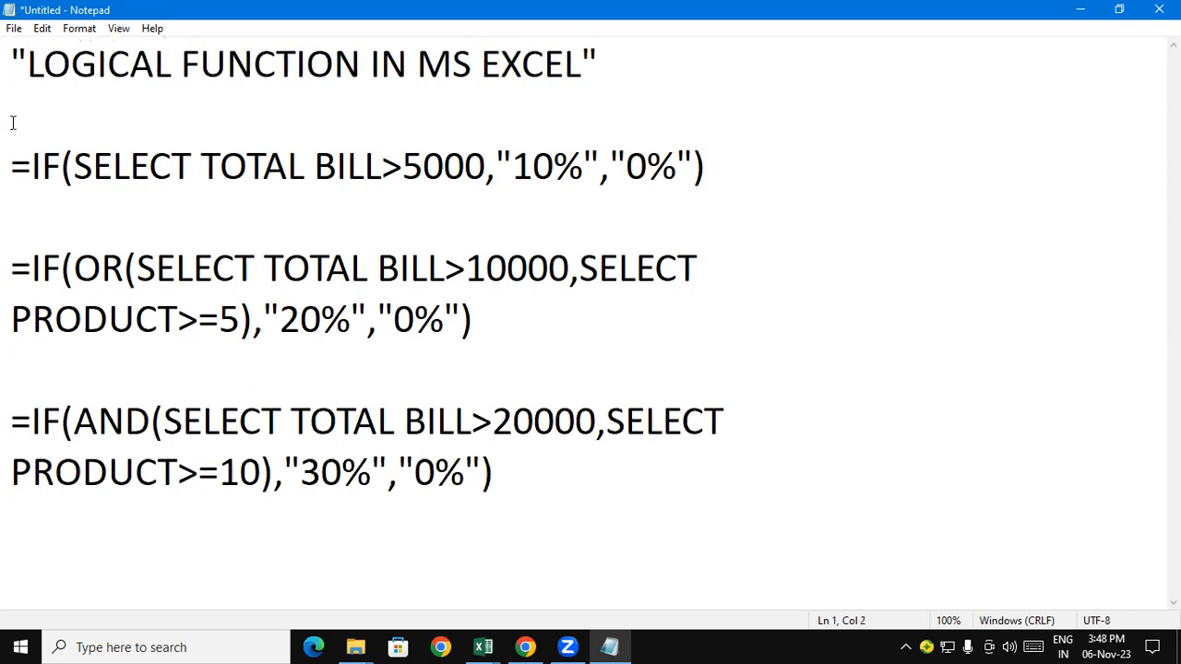
click(859, 195)
- Add the label DISCOUNT 10% FORMULA on a new line directly above the plain IF formula
click(114, 123)
key(Return)
text(DI)
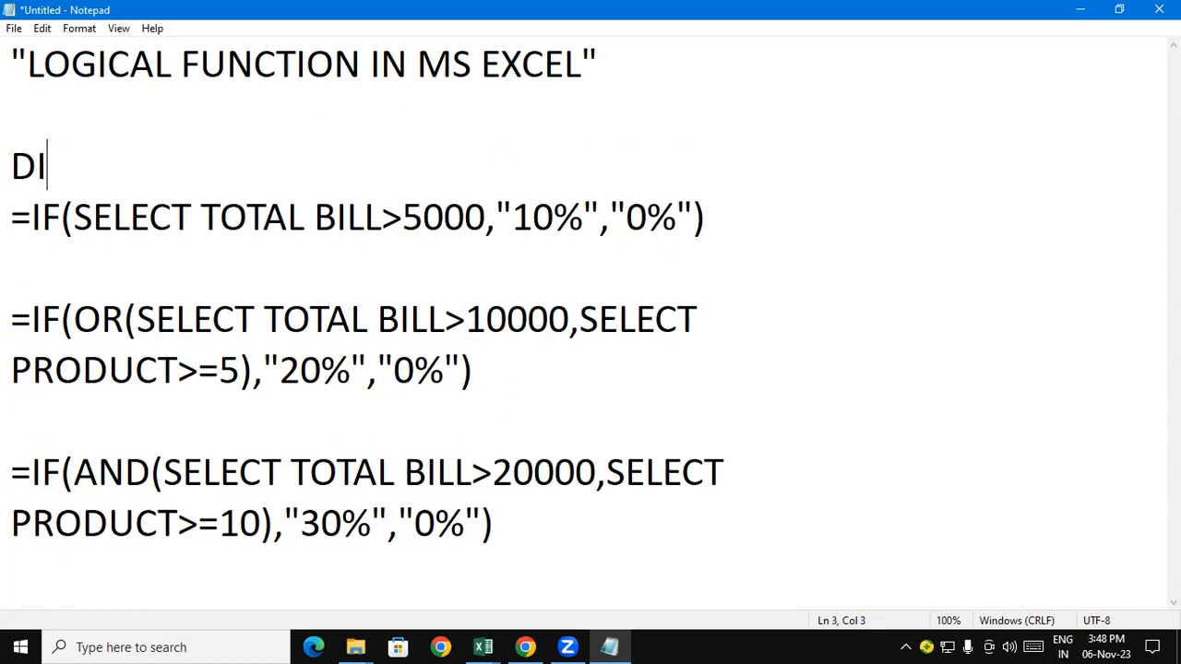
text(SCOUNT )
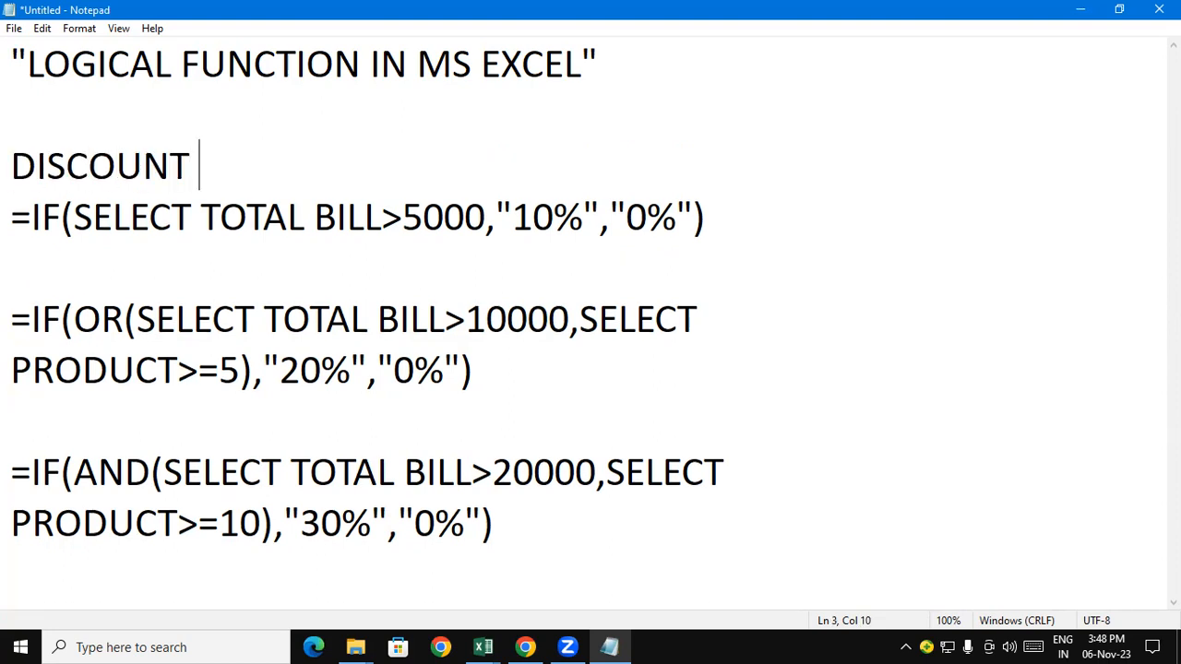
text(10)
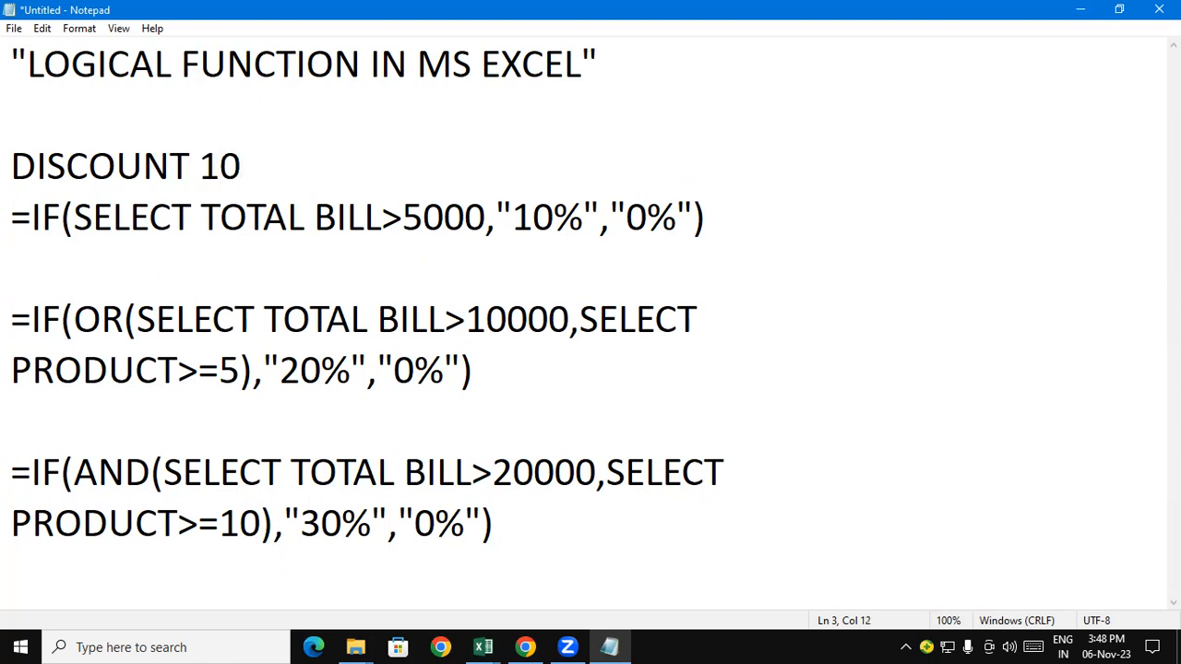
text(% F)
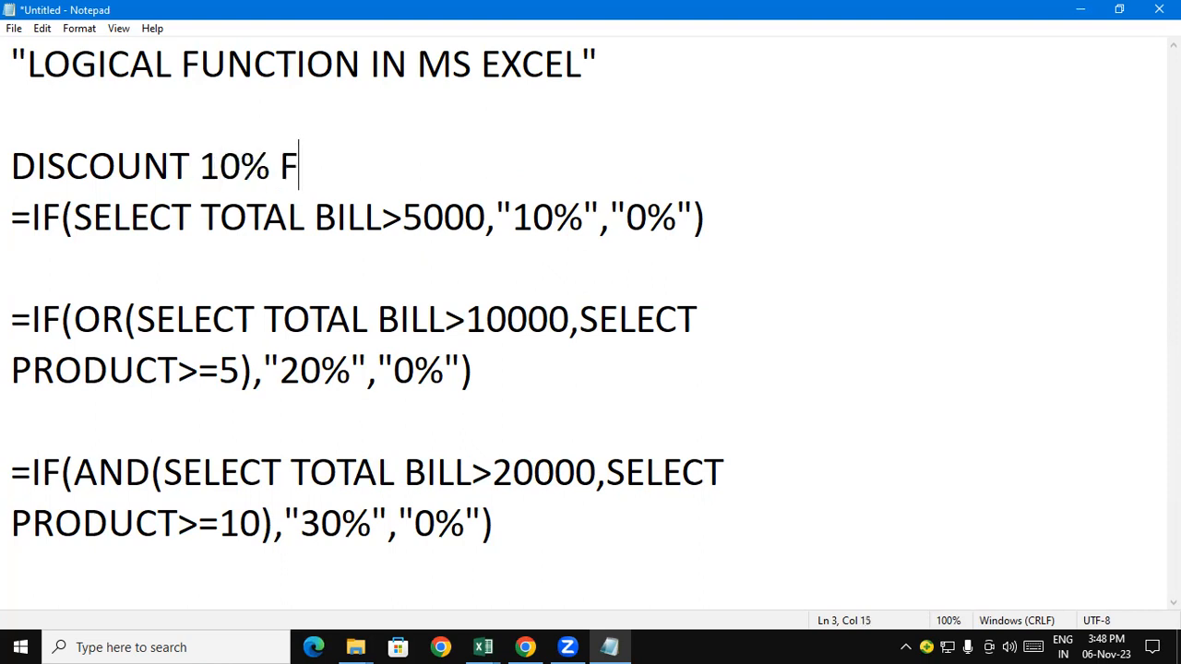
text(ORMULA)
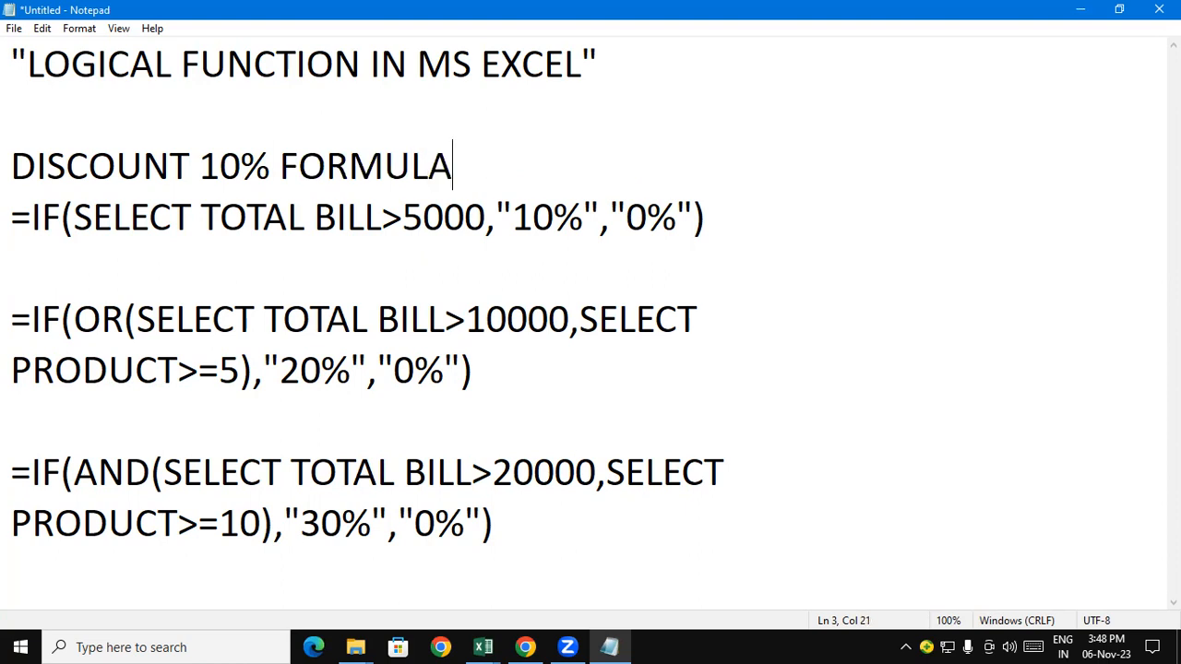
- Copy the discount label to a new line directly above the OR formula and change its percentage to 20%
drag(476, 175, 11, 171)
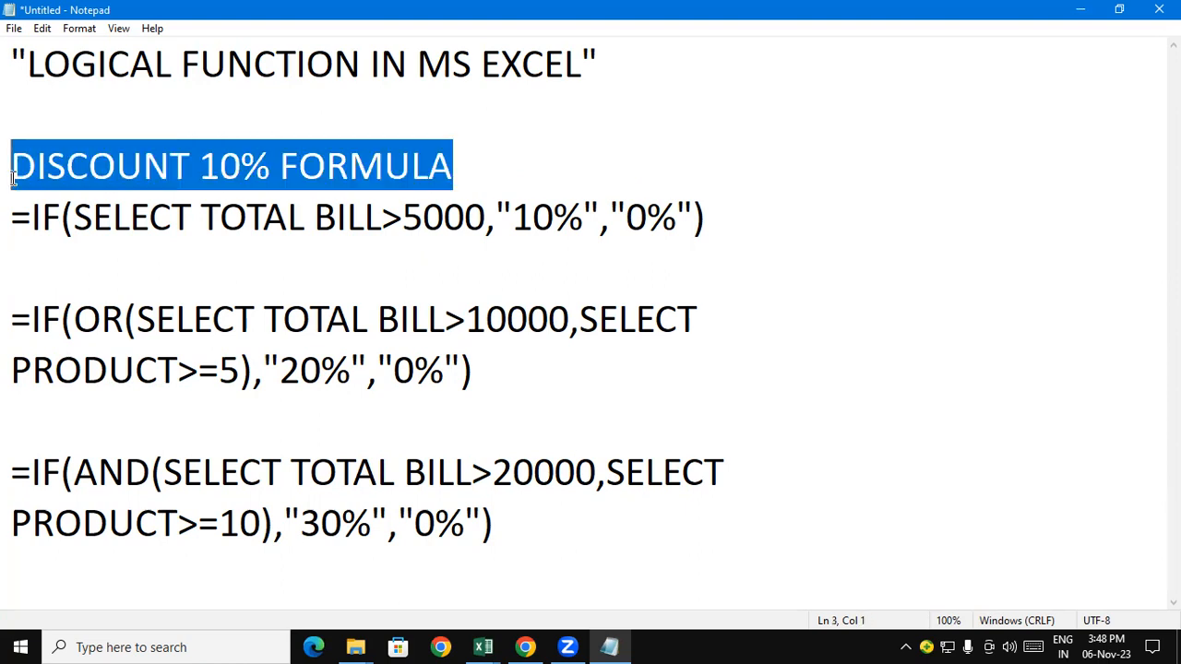
right_click(45, 164)
click(179, 224)
click(189, 276)
key(Return)
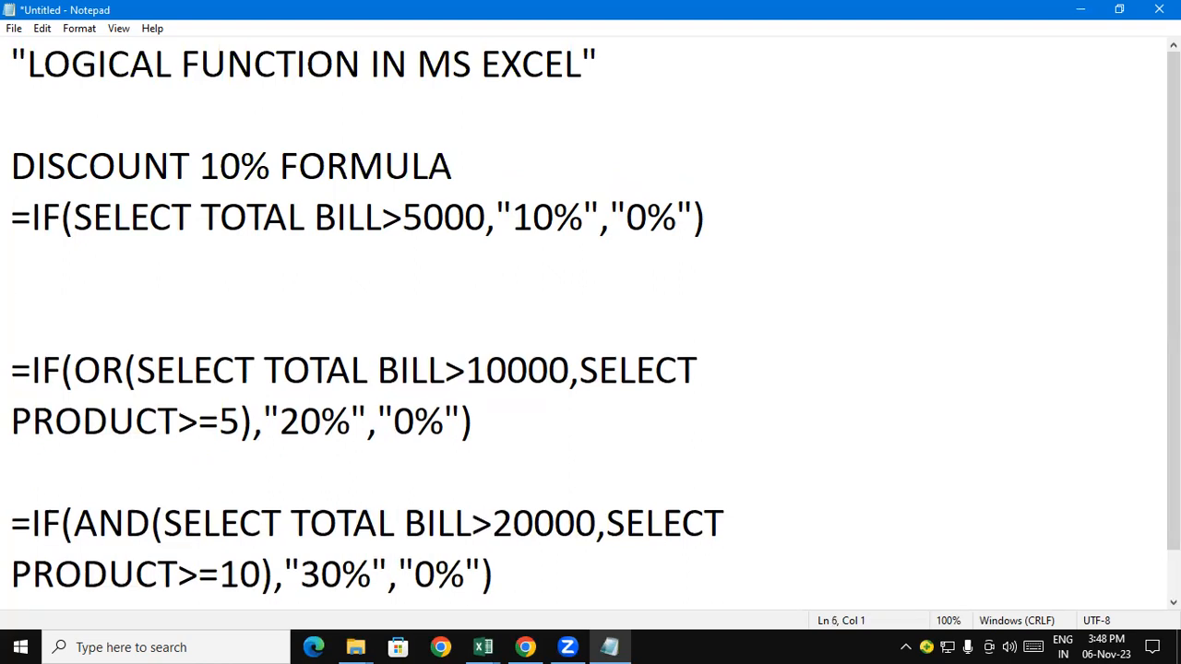
key(ctrl+v)
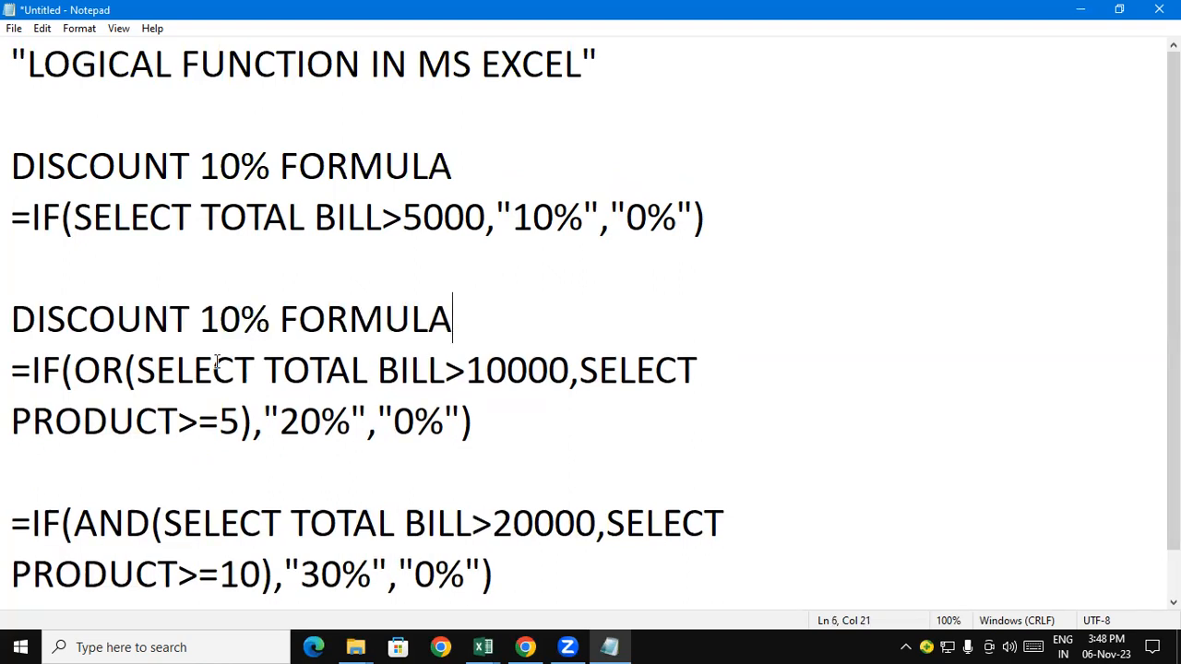
click(221, 318)
key(BackSpace)
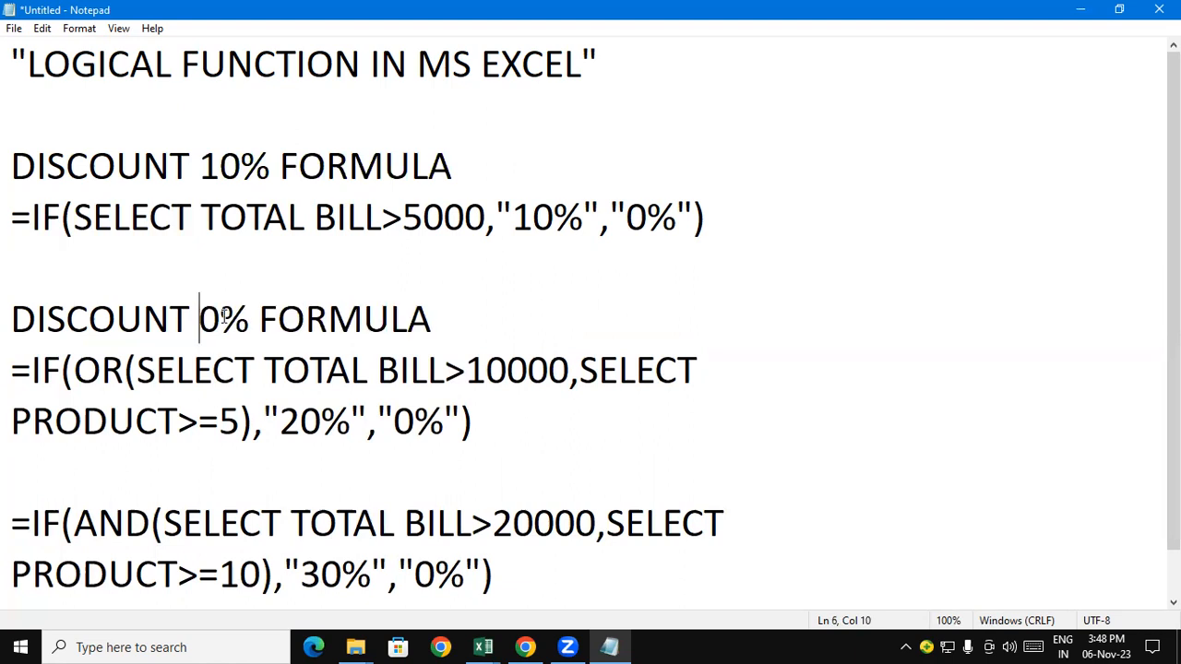
text(2)
- Paste the discount label above the AND formula, change it to 30%, and separate it from the OR formula with a blank line
click(130, 467)
key(ctrl+v)
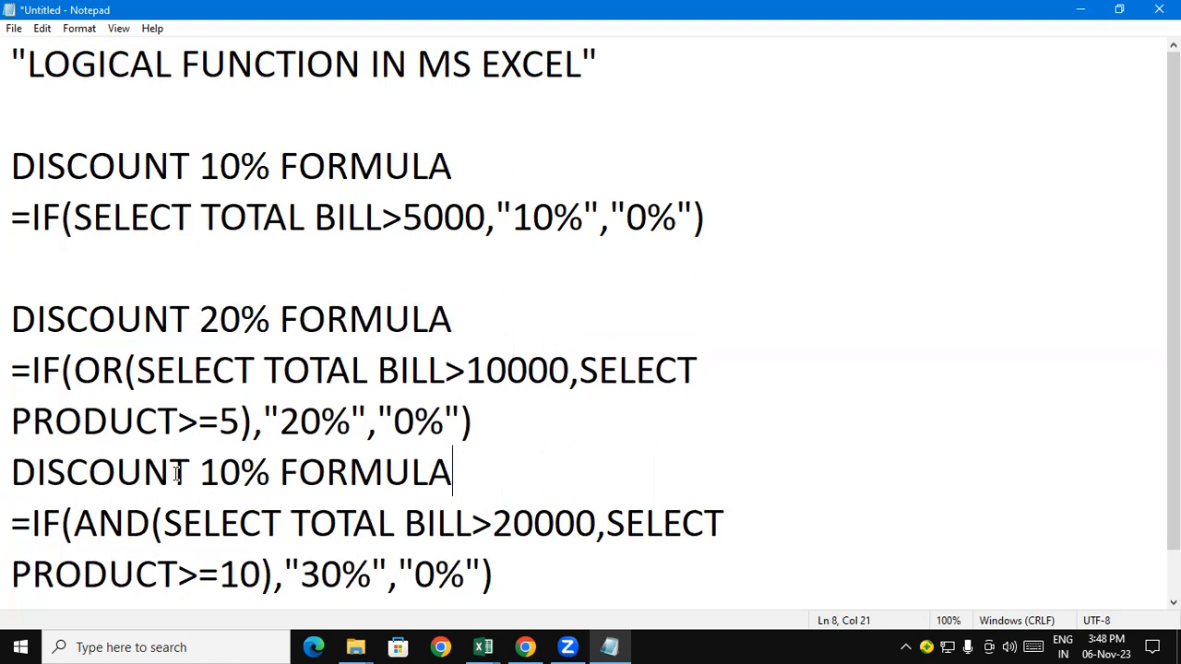
click(221, 473)
key(BackSpace)
text(3)
key(ctrl+minus)
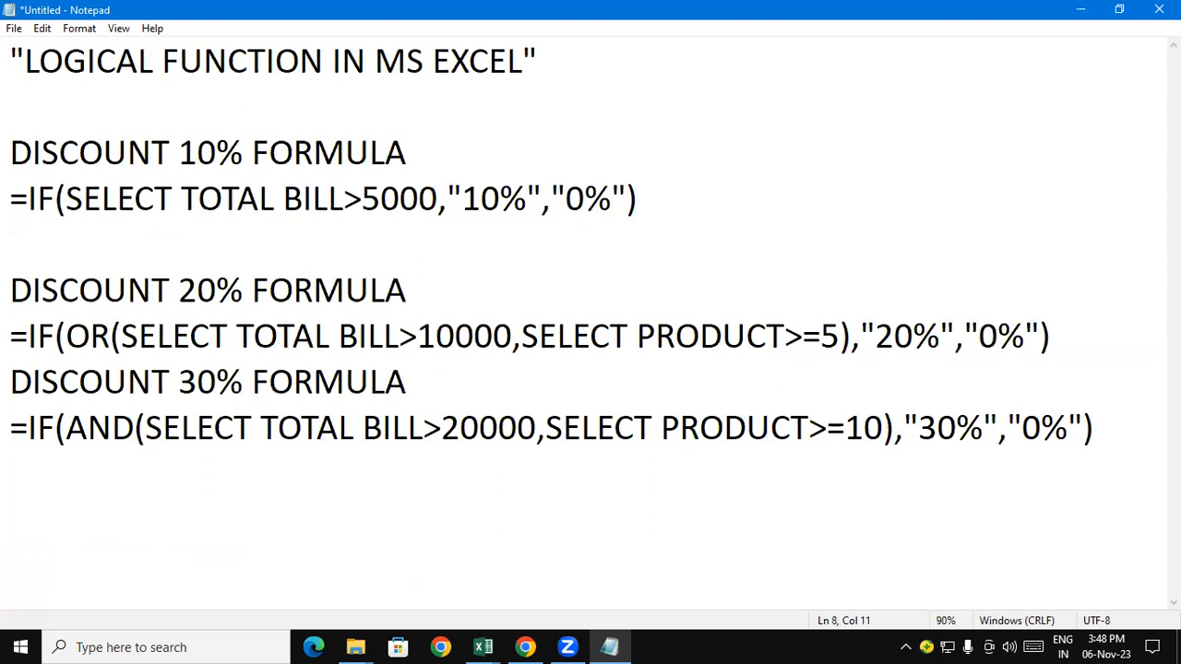
click(1079, 349)
key(Return)
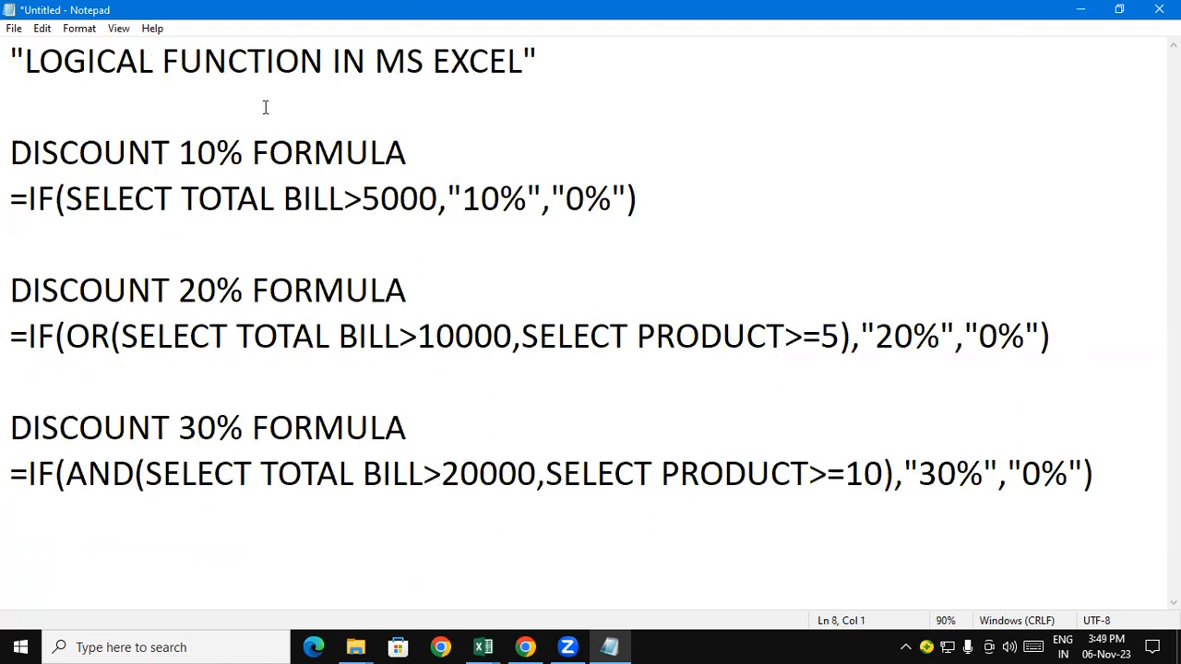
drag(10, 152, 42, 152)
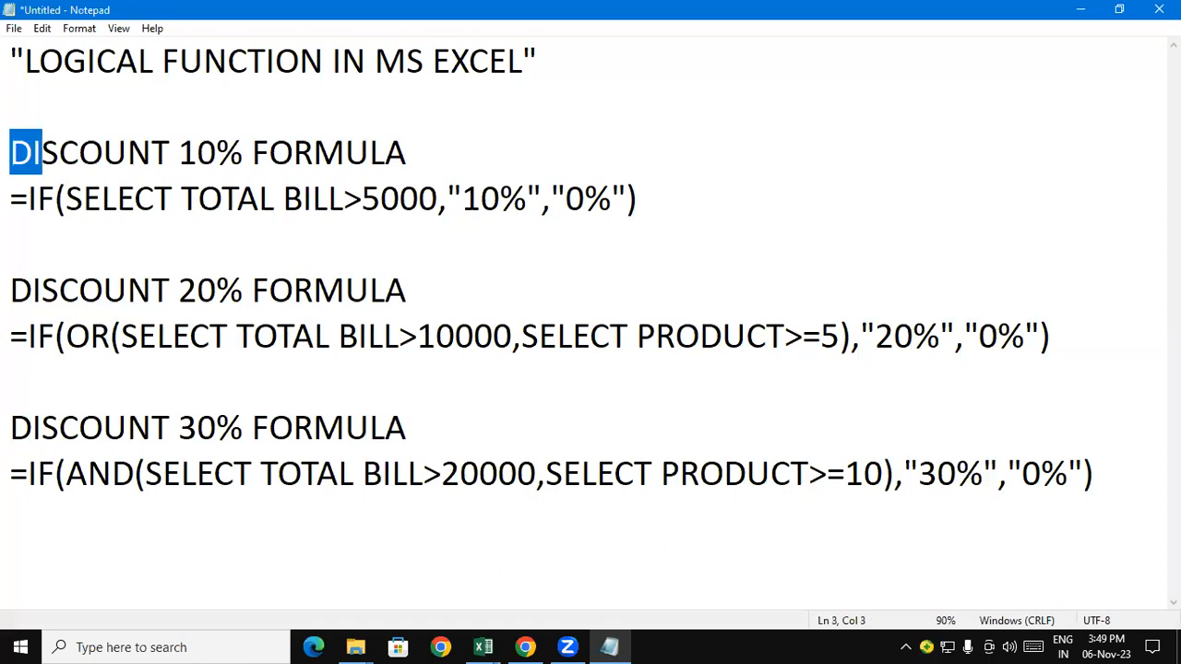
click(462, 162)
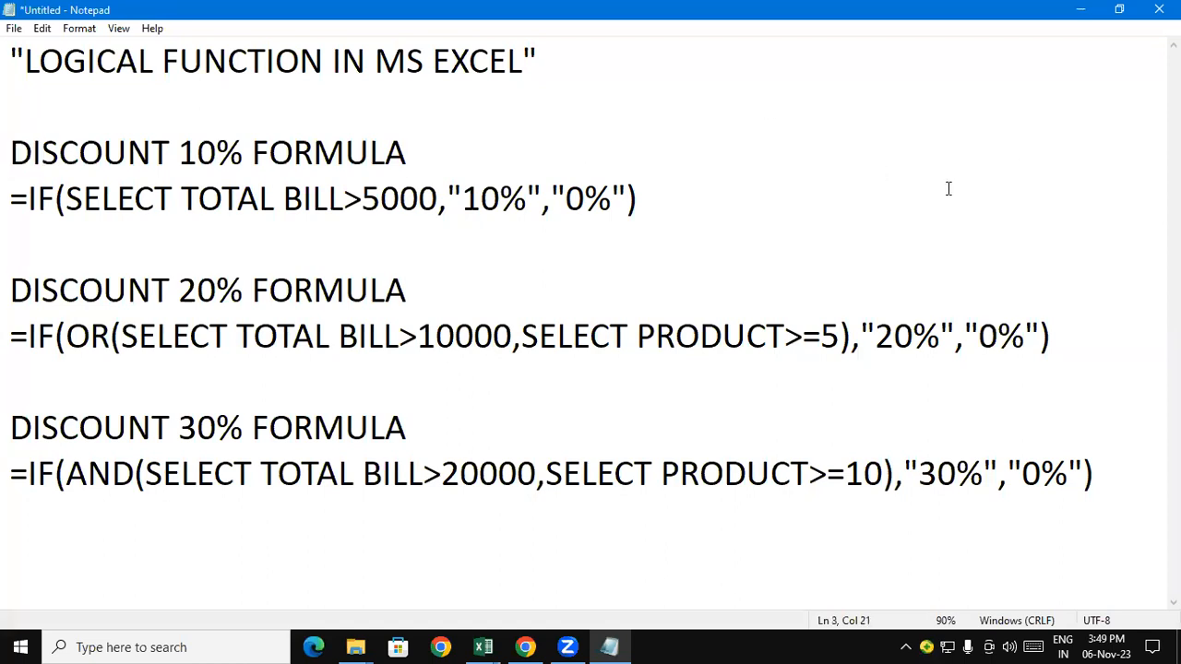